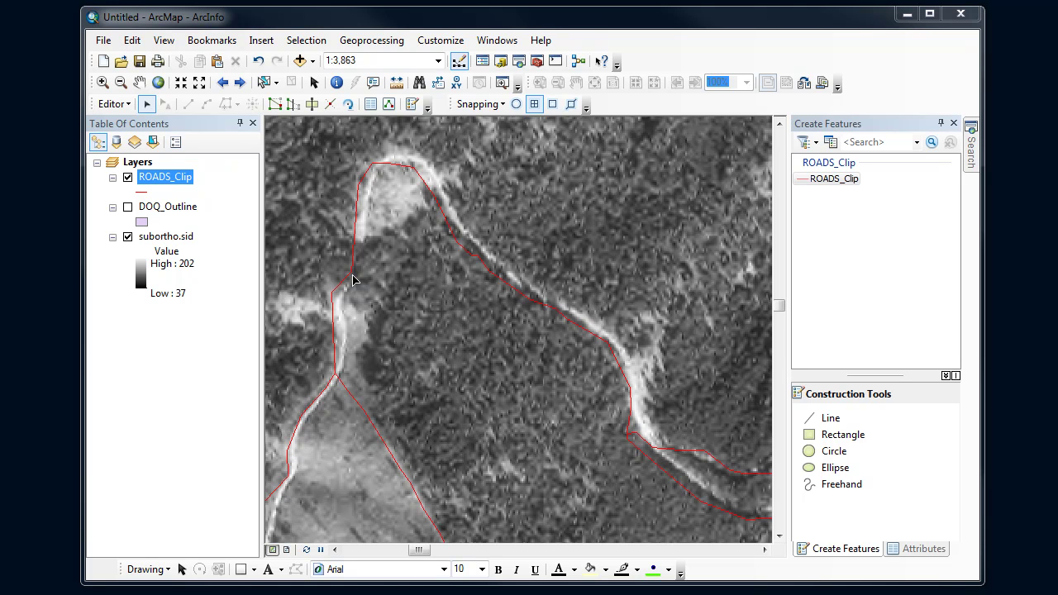
- Save the edits, then open the looping road line's vertices with the Edit tool
{"action": "left_click", "coordinate": [116, 104]}
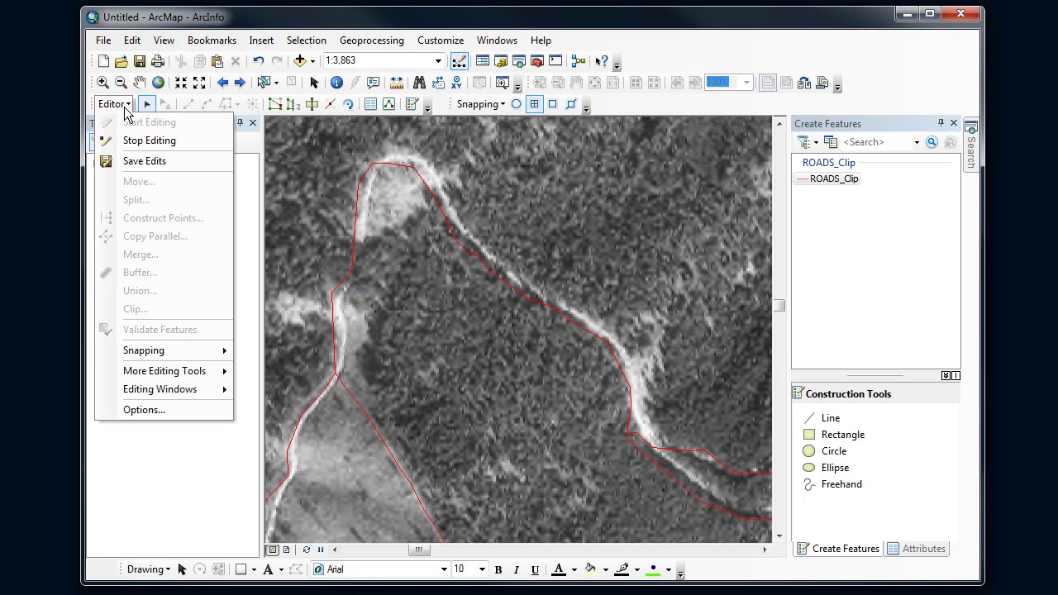
{"action": "left_click", "coordinate": [147, 161]}
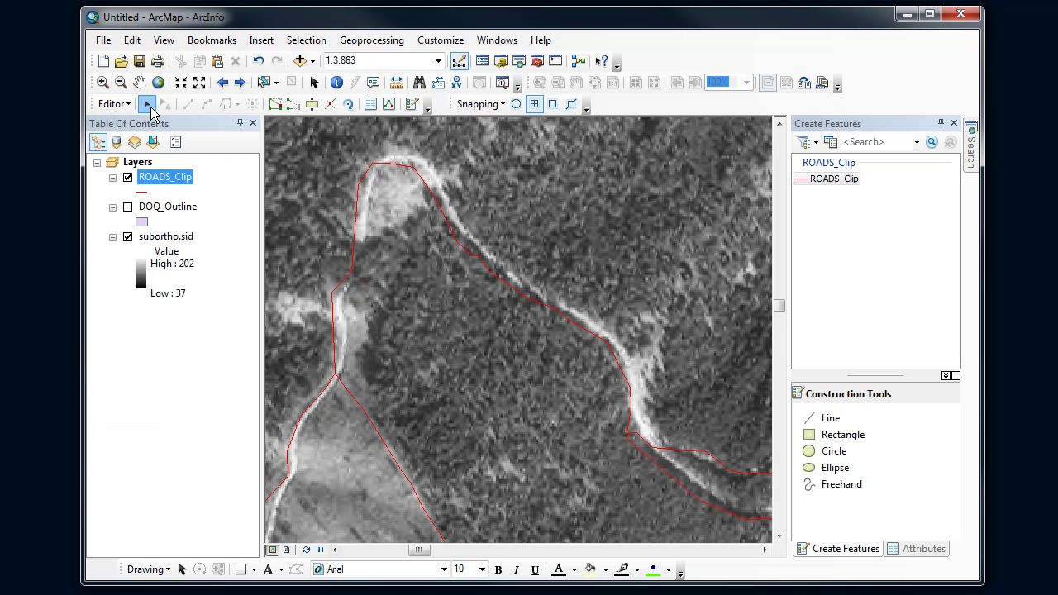
{"action": "left_click", "coordinate": [149, 105]}
{"action": "left_click", "coordinate": [358, 220]}
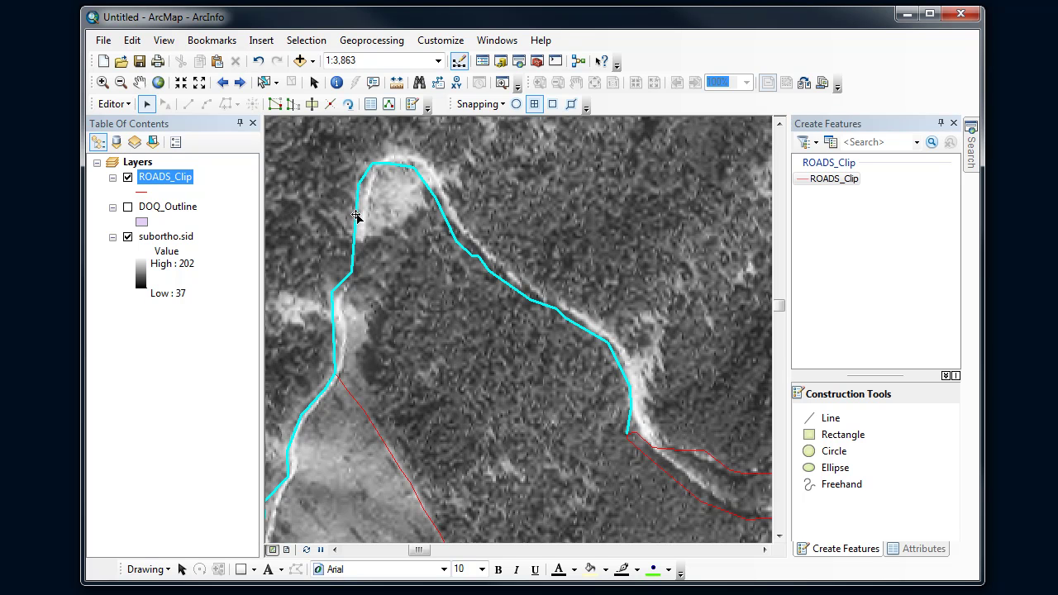
{"action": "left_click", "coordinate": [452, 239]}
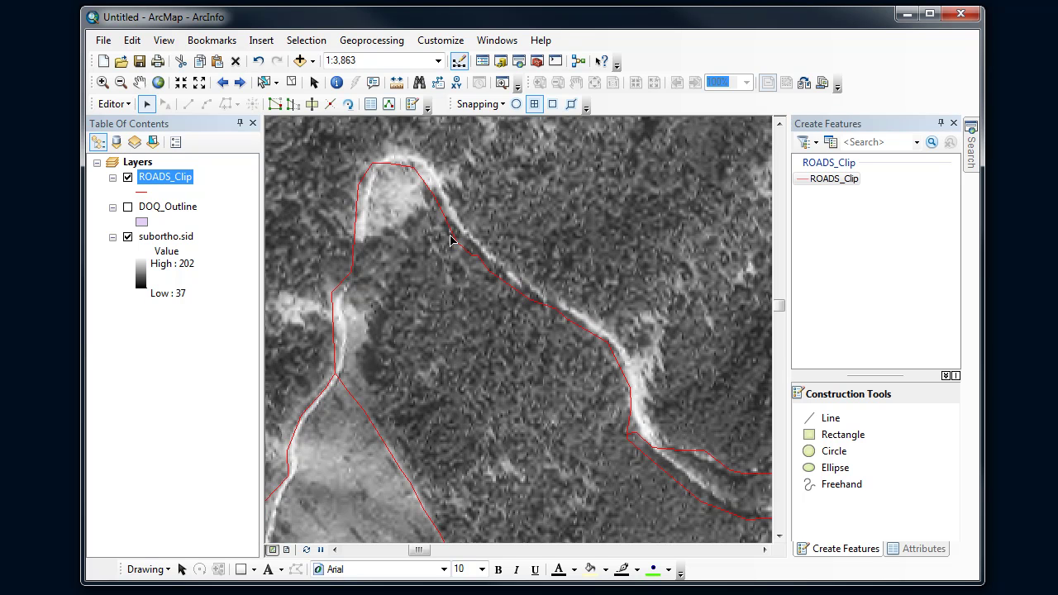
{"action": "double_click", "coordinate": [453, 240]}
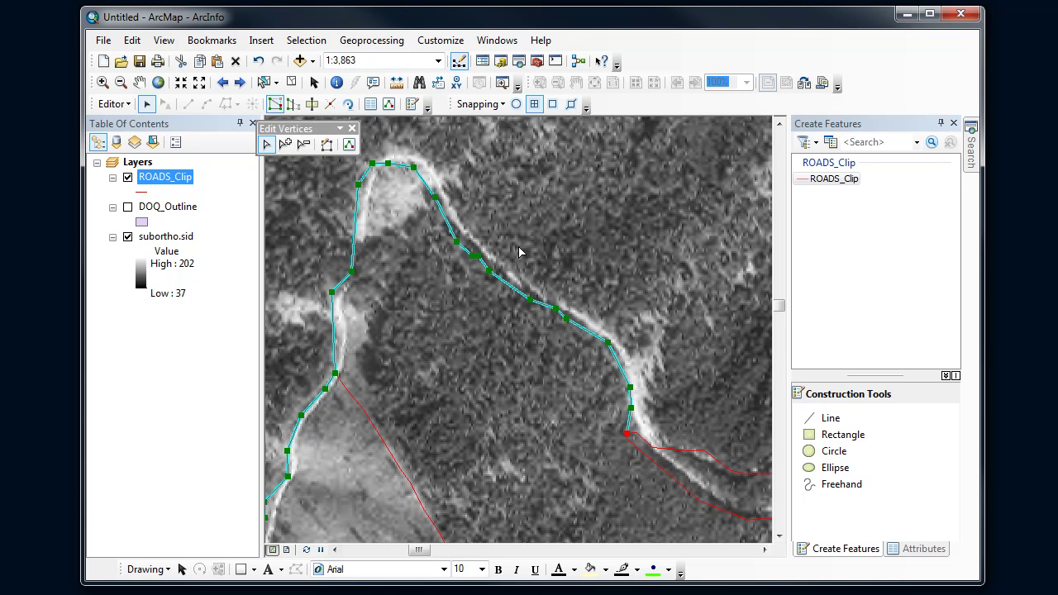
- Zoom to the left branch and drag its junction and upper vertices onto the bright road
{"action": "left_click", "coordinate": [102, 81]}
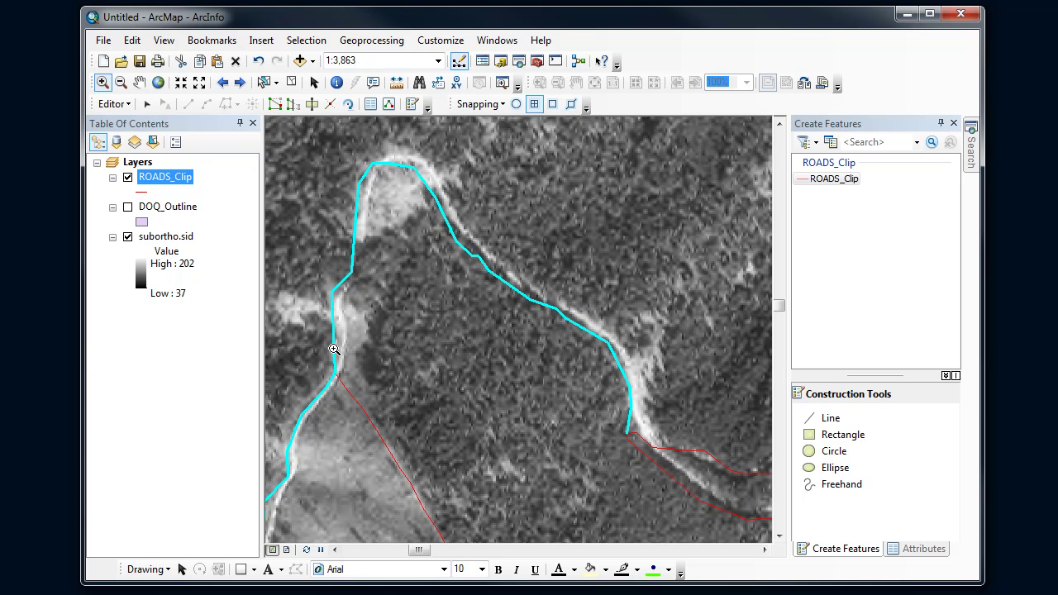
{"action": "left_click_drag", "start_coordinate": [303, 328], "coordinate": [382, 387]}
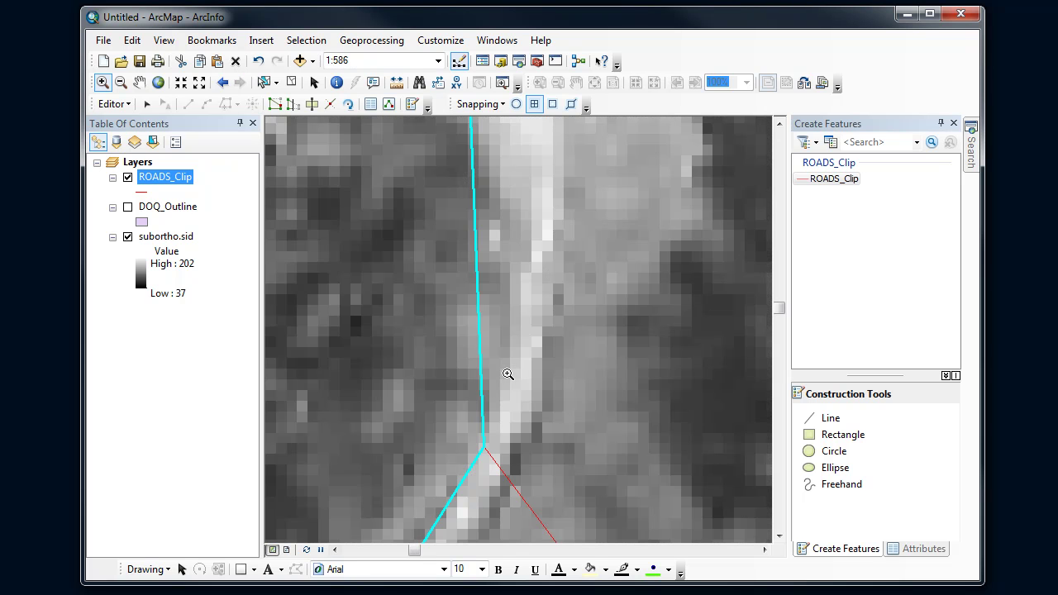
{"action": "left_click", "coordinate": [223, 82]}
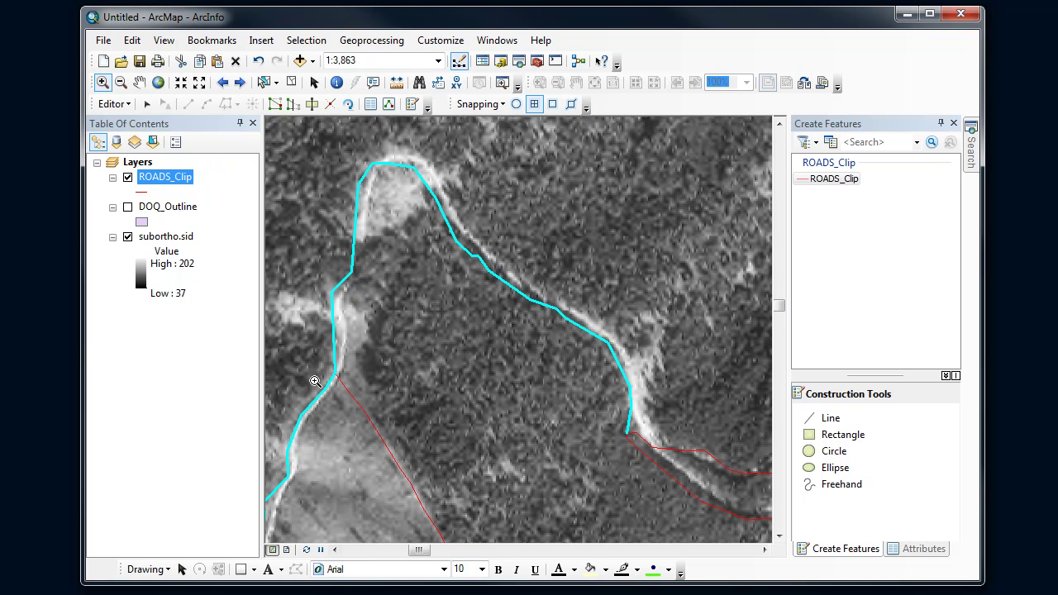
{"action": "left_click_drag", "start_coordinate": [289, 273], "coordinate": [437, 397]}
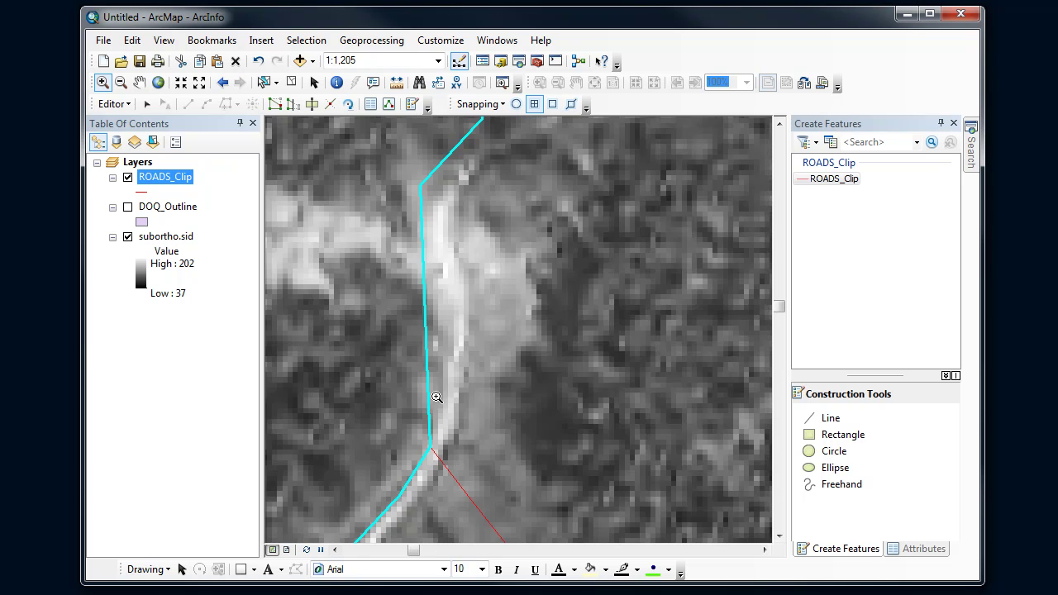
{"action": "left_click", "coordinate": [146, 103]}
{"action": "double_click", "coordinate": [428, 402]}
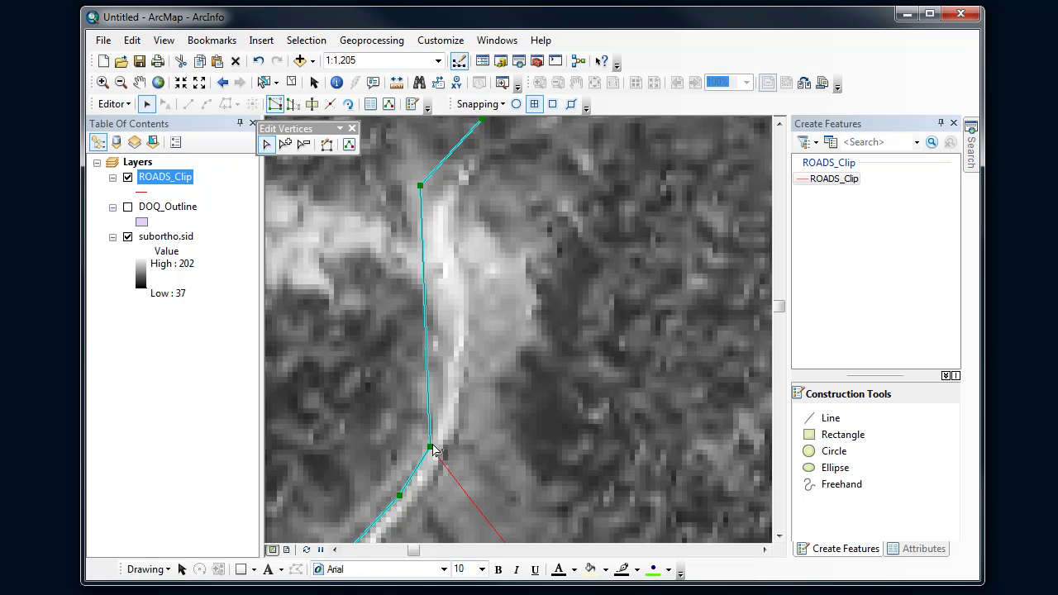
{"action": "left_click_drag", "start_coordinate": [432, 447], "coordinate": [443, 435]}
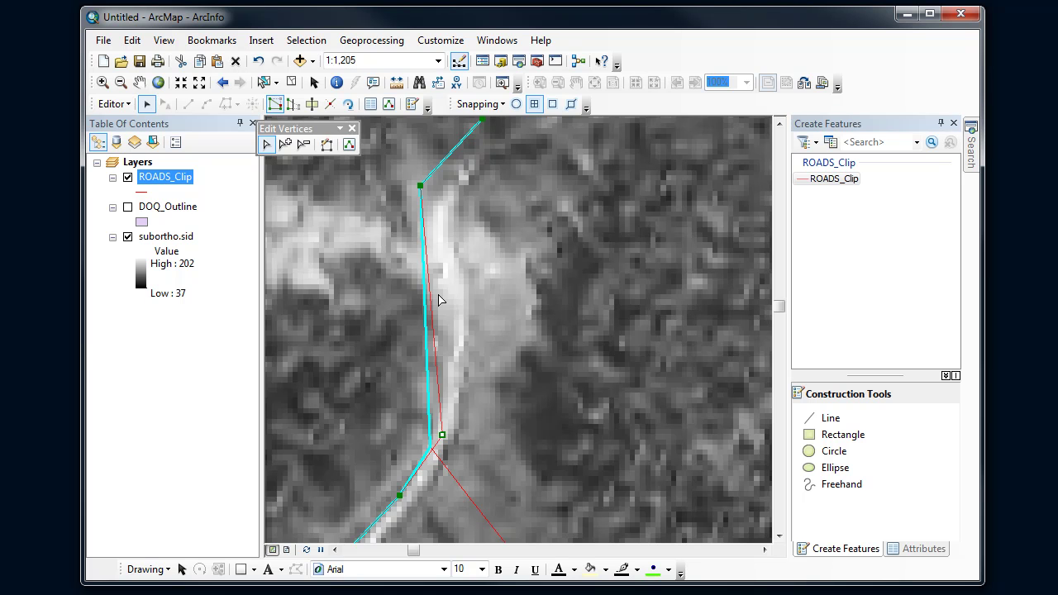
{"action": "left_click_drag", "start_coordinate": [420, 184], "coordinate": [442, 207]}
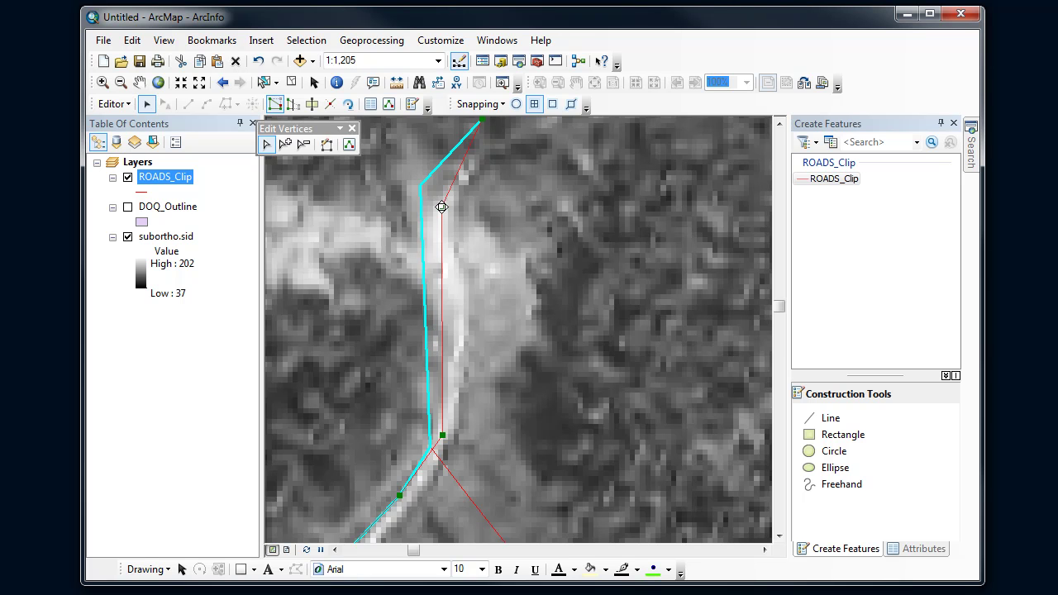
- Insert two extra vertices on the branch and pull them onto the photo road
{"action": "right_click", "coordinate": [442, 306]}
{"action": "left_click", "coordinate": [473, 339]}
{"action": "left_click_drag", "start_coordinate": [442, 305], "coordinate": [460, 303]}
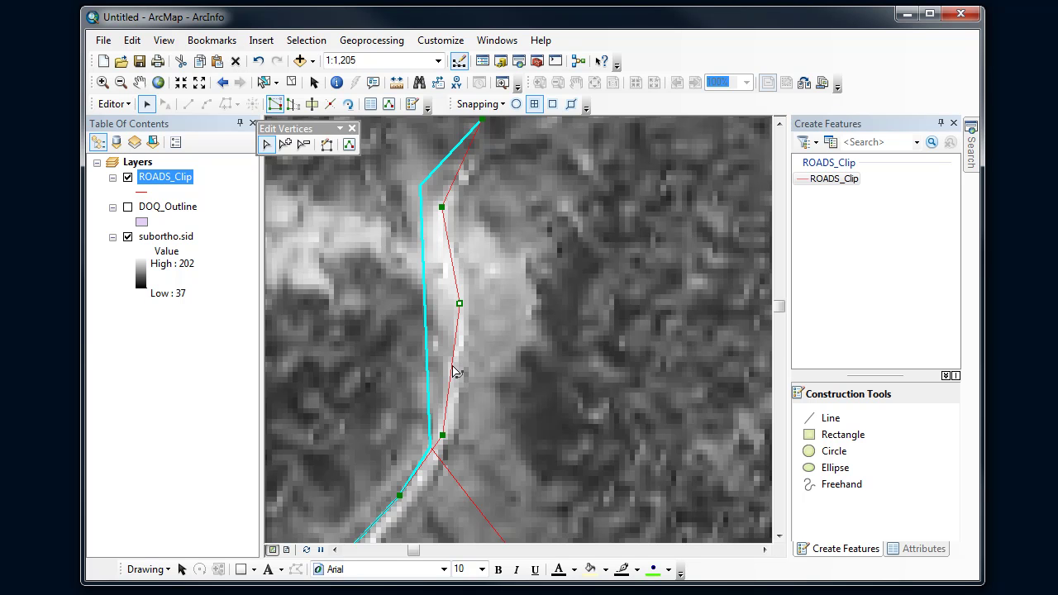
{"action": "right_click", "coordinate": [452, 367]}
{"action": "left_click", "coordinate": [478, 397]}
{"action": "left_click_drag", "start_coordinate": [452, 367], "coordinate": [450, 370]}
- Nudge the bend vertex onto the photo road, then bring the curved road loop into view
{"action": "left_click", "coordinate": [139, 81]}
{"action": "mouse_move", "coordinate": [560, 161]}
{"action": "left_mouse_down"}
{"action": "mouse_move", "coordinate": [513, 229]}
{"action": "mouse_move", "coordinate": [460, 350]}
{"action": "left_mouse_up"}
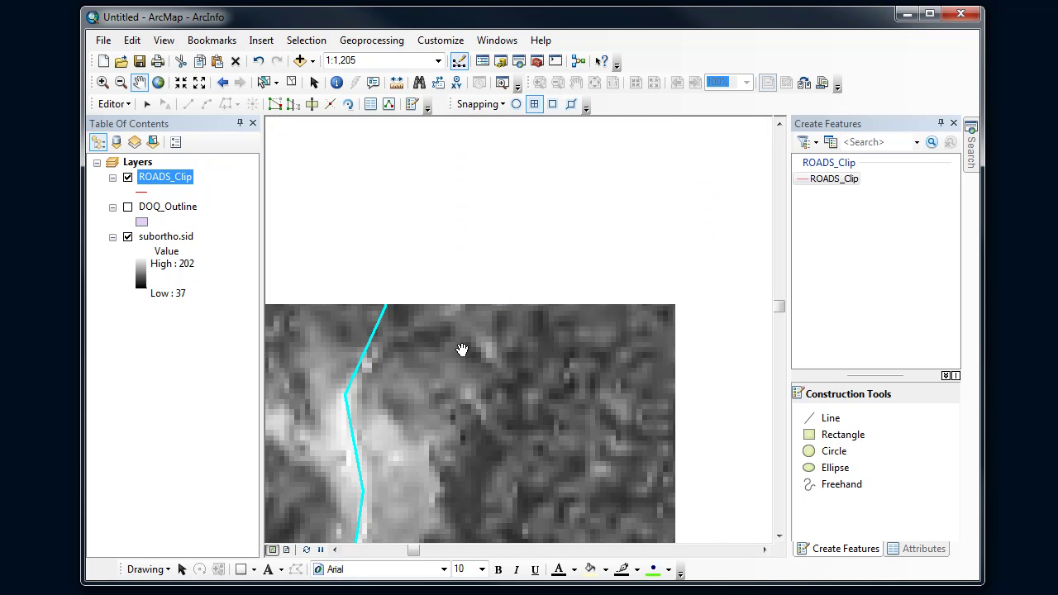
{"action": "left_click_drag", "start_coordinate": [505, 217], "coordinate": [527, 263]}
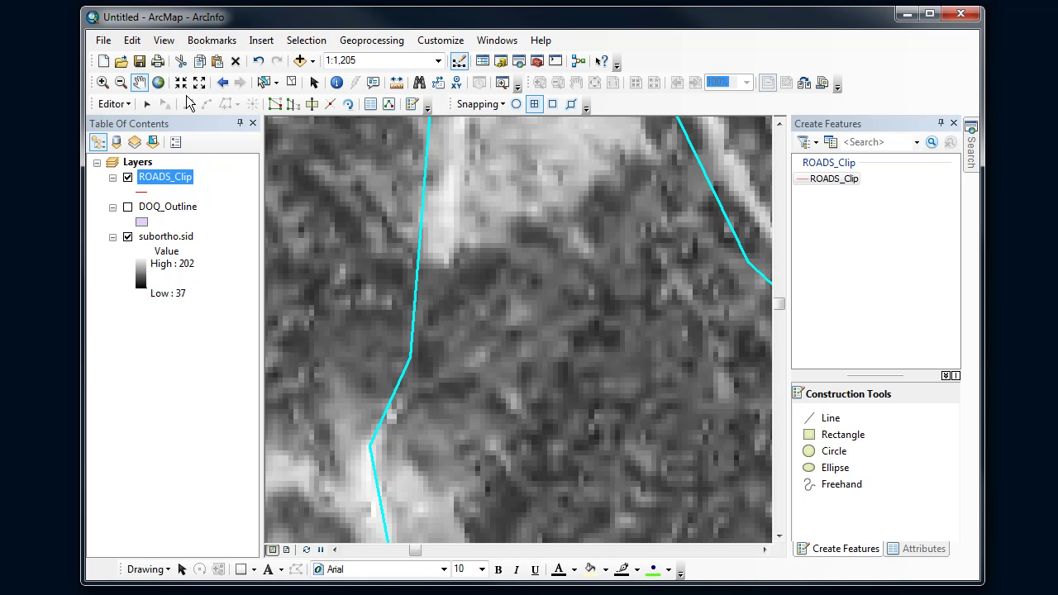
{"action": "left_click", "coordinate": [146, 104]}
{"action": "double_click", "coordinate": [420, 258]}
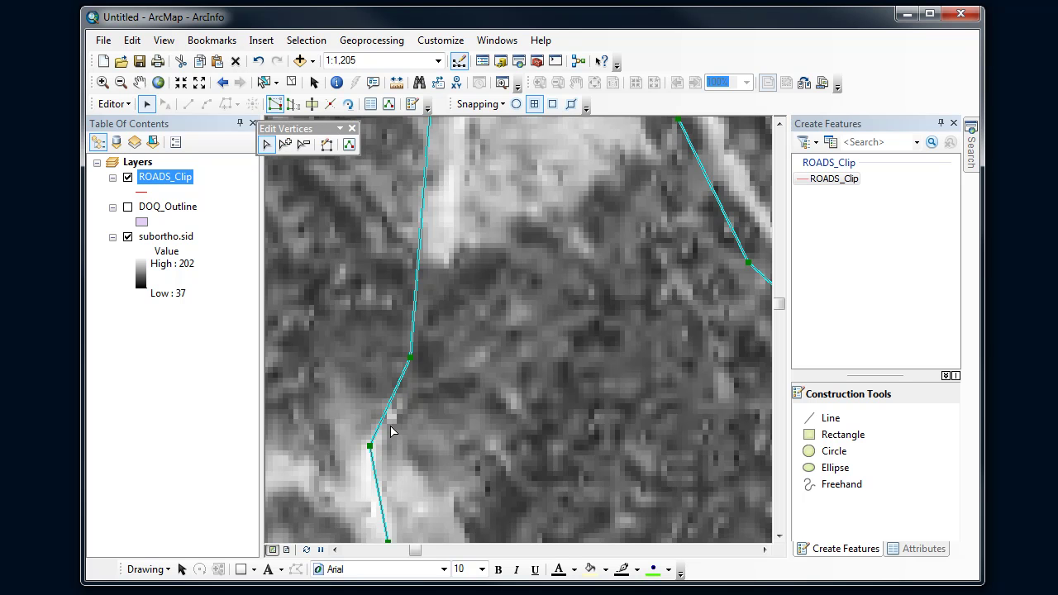
{"action": "left_click_drag", "start_coordinate": [416, 358], "coordinate": [414, 361]}
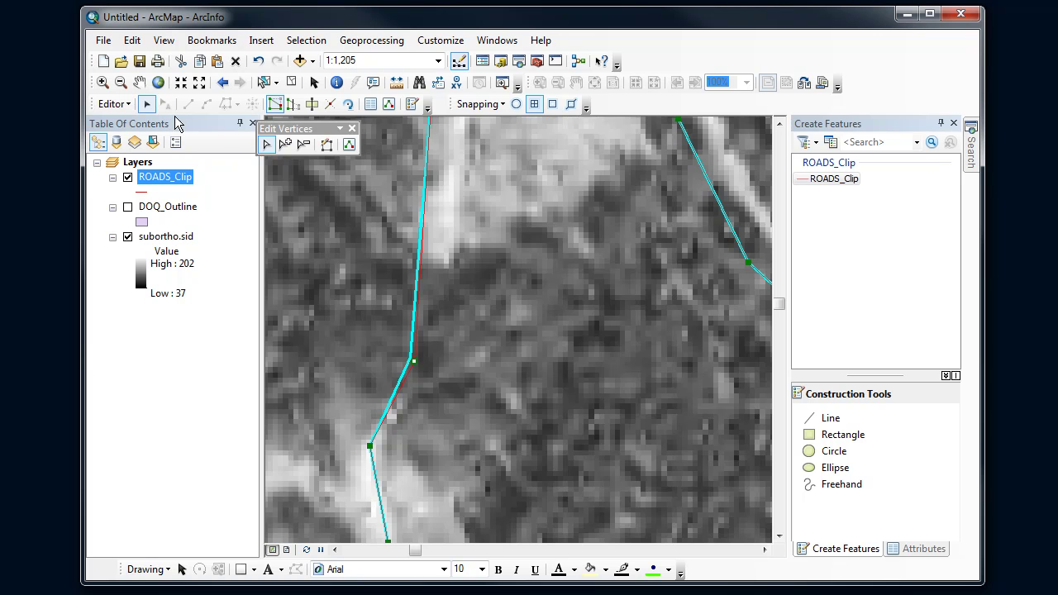
{"action": "left_click", "coordinate": [139, 82]}
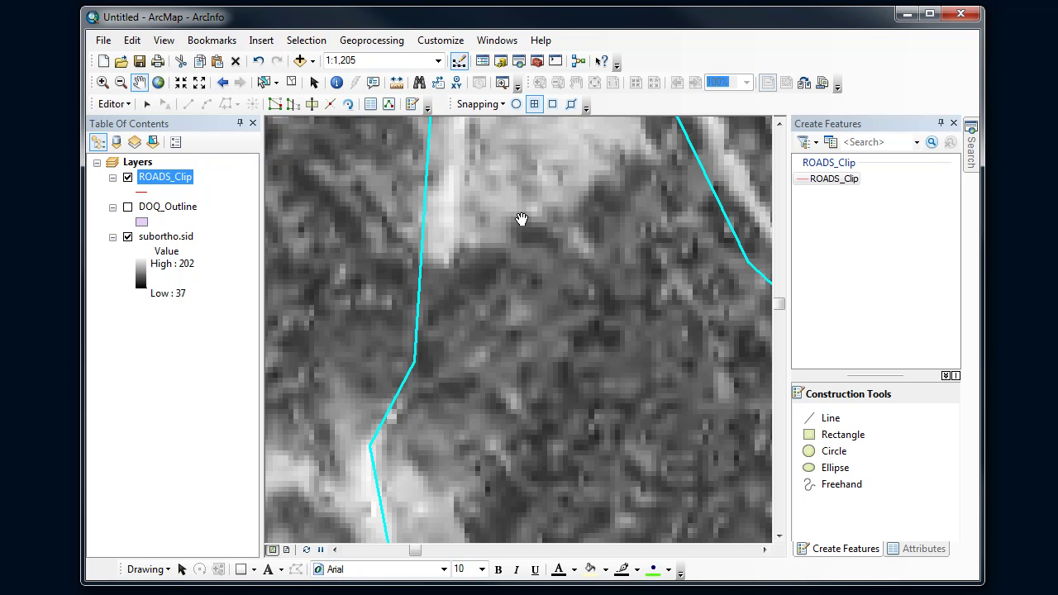
{"action": "left_click_drag", "start_coordinate": [521, 219], "coordinate": [525, 349]}
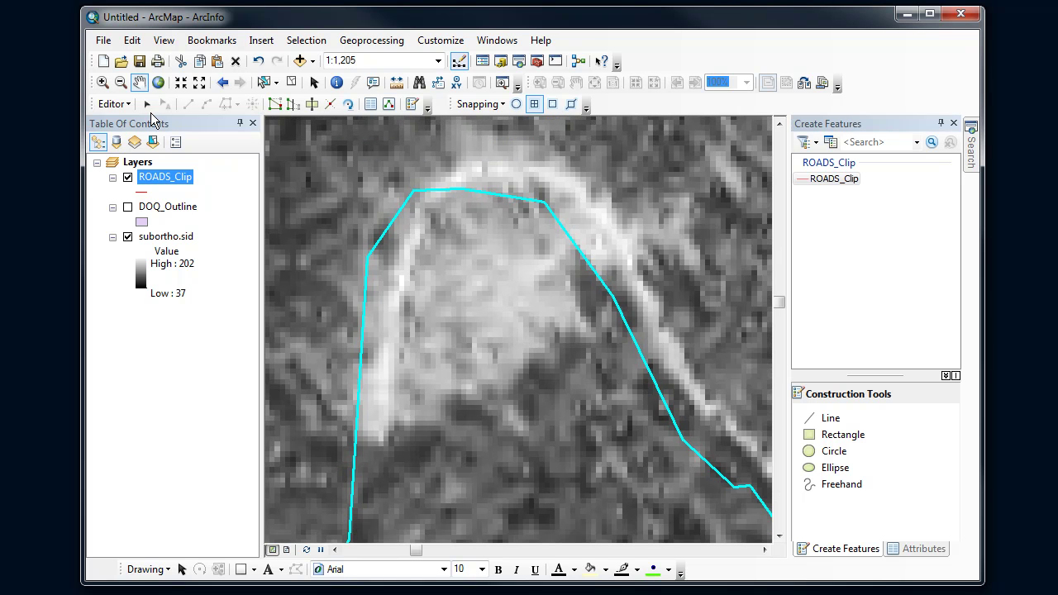
{"action": "left_click", "coordinate": [147, 105]}
- Insert two vertices on the loop's lower stretch and curve, placing them on the bright road
{"action": "double_click", "coordinate": [361, 346]}
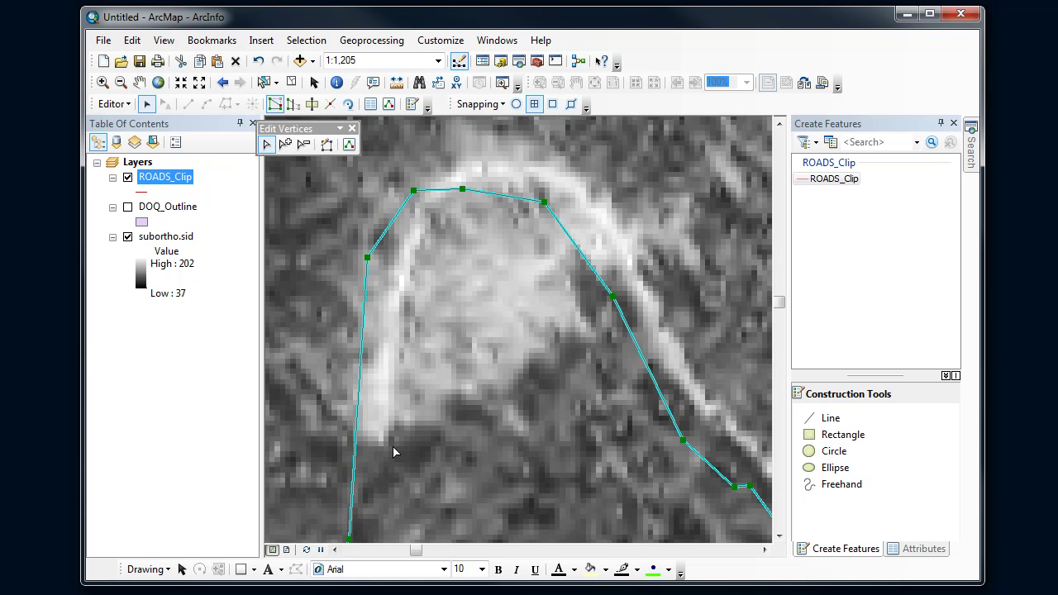
{"action": "right_click", "coordinate": [357, 436]}
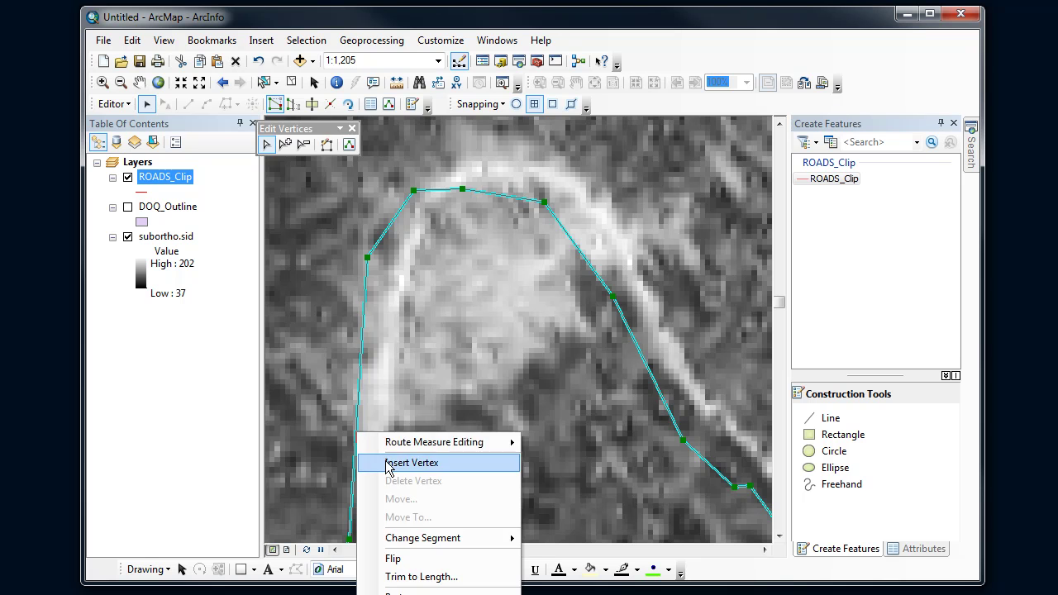
{"action": "left_click", "coordinate": [388, 463]}
{"action": "left_click_drag", "start_coordinate": [358, 433], "coordinate": [383, 431]}
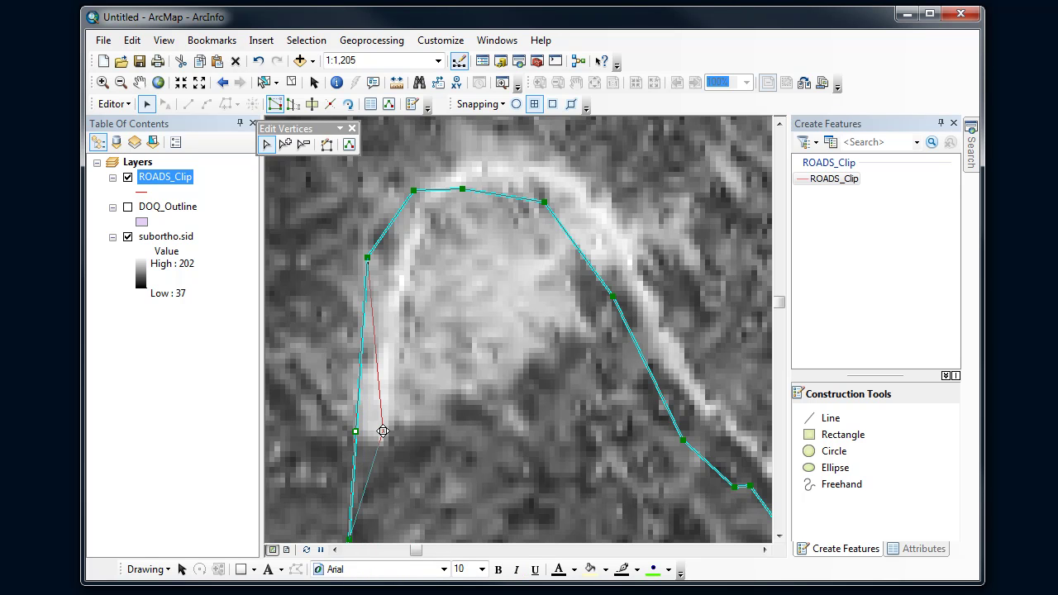
{"action": "right_click", "coordinate": [377, 349]}
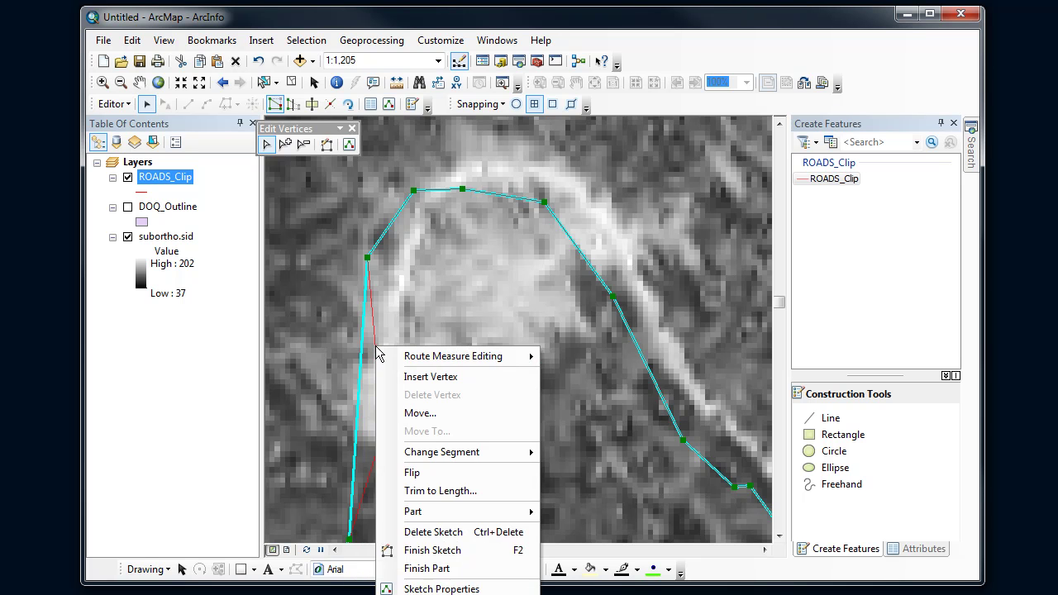
{"action": "left_click", "coordinate": [407, 378]}
{"action": "left_click_drag", "start_coordinate": [376, 346], "coordinate": [390, 346]}
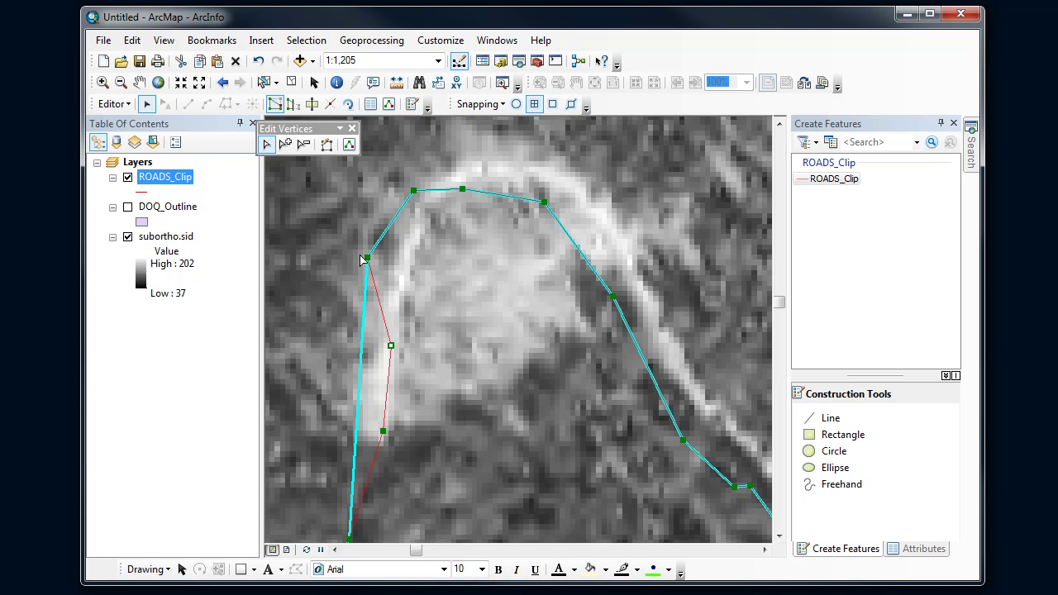
- Move the curve, top and right-side vertices onto the bright road's crest
{"action": "left_click_drag", "start_coordinate": [366, 258], "coordinate": [397, 282]}
{"action": "mouse_move", "coordinate": [414, 193]}
{"action": "left_mouse_down"}
{"action": "mouse_move", "coordinate": [421, 210]}
{"action": "mouse_move", "coordinate": [465, 171]}
{"action": "left_mouse_up"}
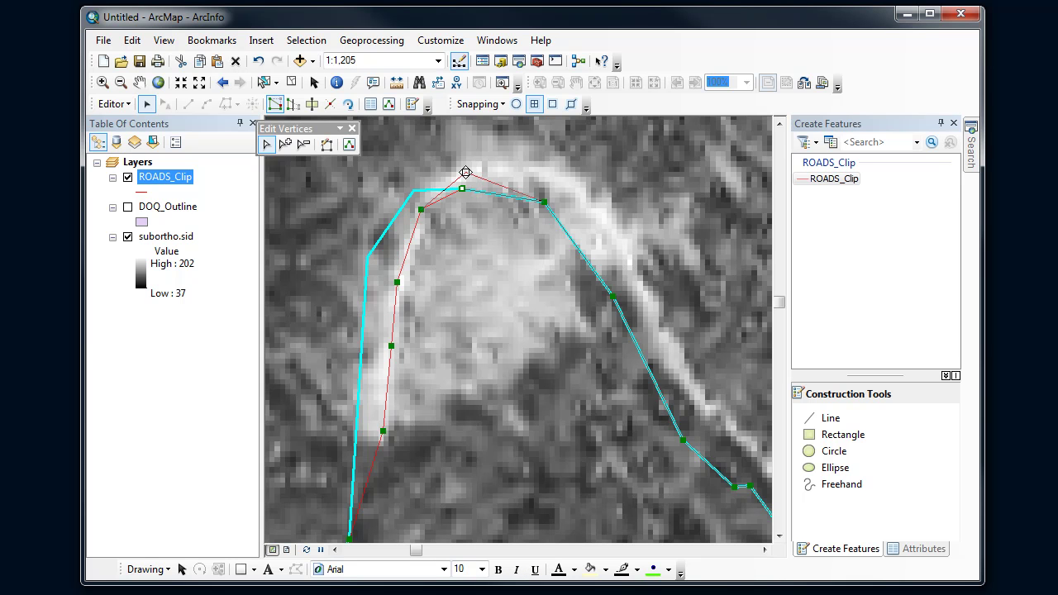
{"action": "left_click", "coordinate": [544, 202]}
{"action": "left_click_drag", "start_coordinate": [542, 173], "coordinate": [539, 171]}
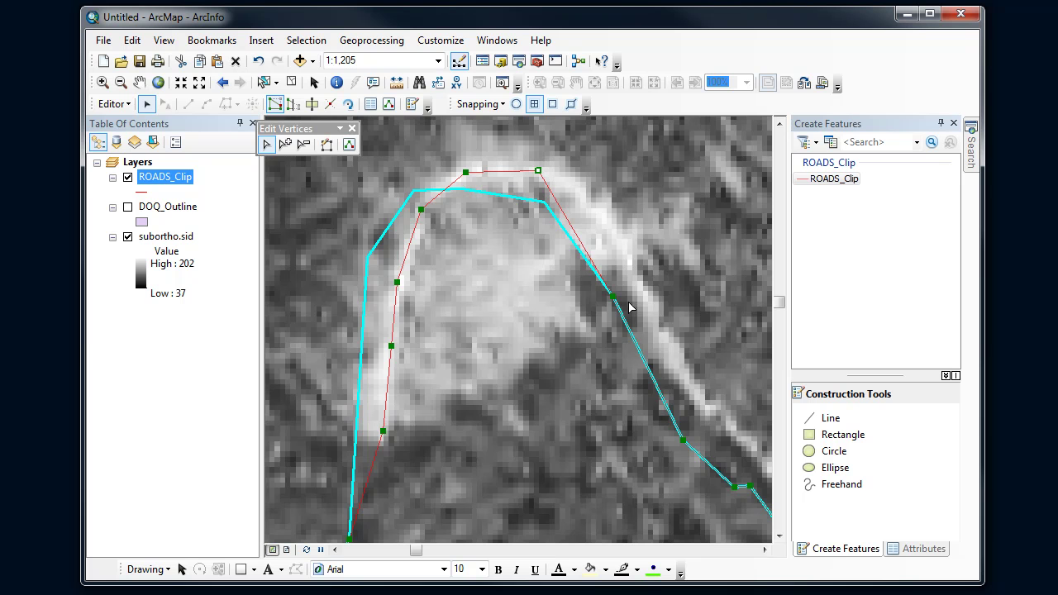
{"action": "left_click_drag", "start_coordinate": [612, 295], "coordinate": [633, 275]}
- Add two more vertices on the right side, align them and a lower vertex, then pan onward
{"action": "right_click", "coordinate": [592, 229]}
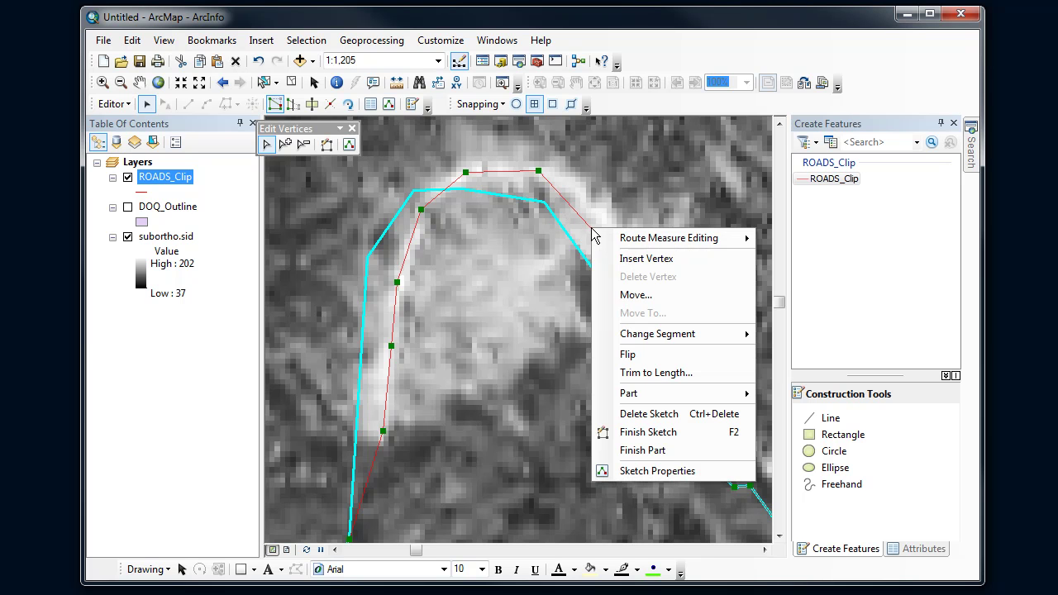
{"action": "left_click", "coordinate": [629, 261]}
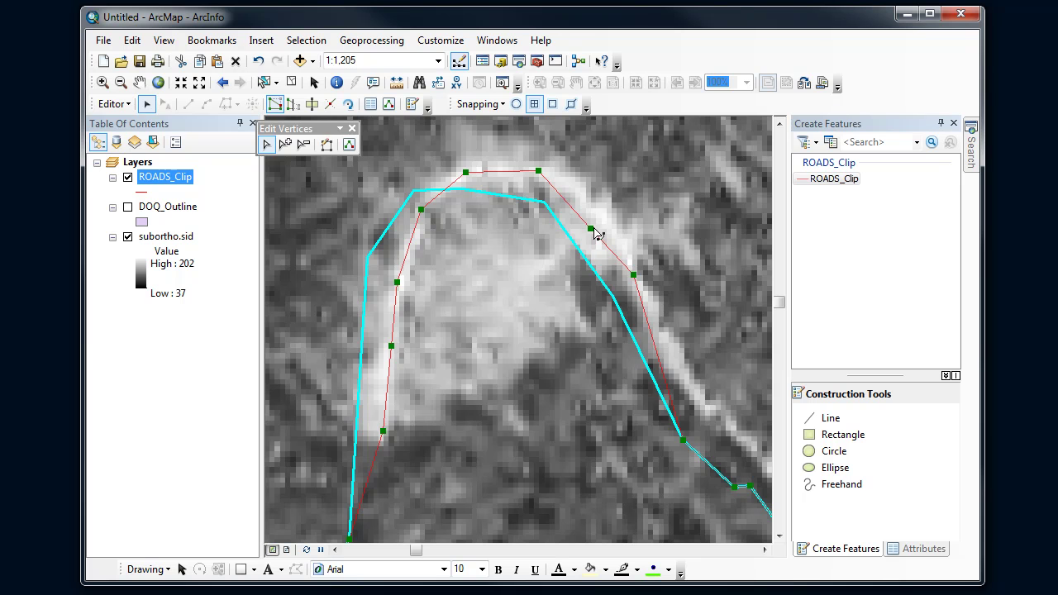
{"action": "left_click_drag", "start_coordinate": [591, 228], "coordinate": [599, 210]}
{"action": "right_click", "coordinate": [660, 360]}
{"action": "left_click", "coordinate": [720, 390]}
{"action": "left_click_drag", "start_coordinate": [657, 357], "coordinate": [662, 337]}
{"action": "left_click_drag", "start_coordinate": [684, 441], "coordinate": [702, 404]}
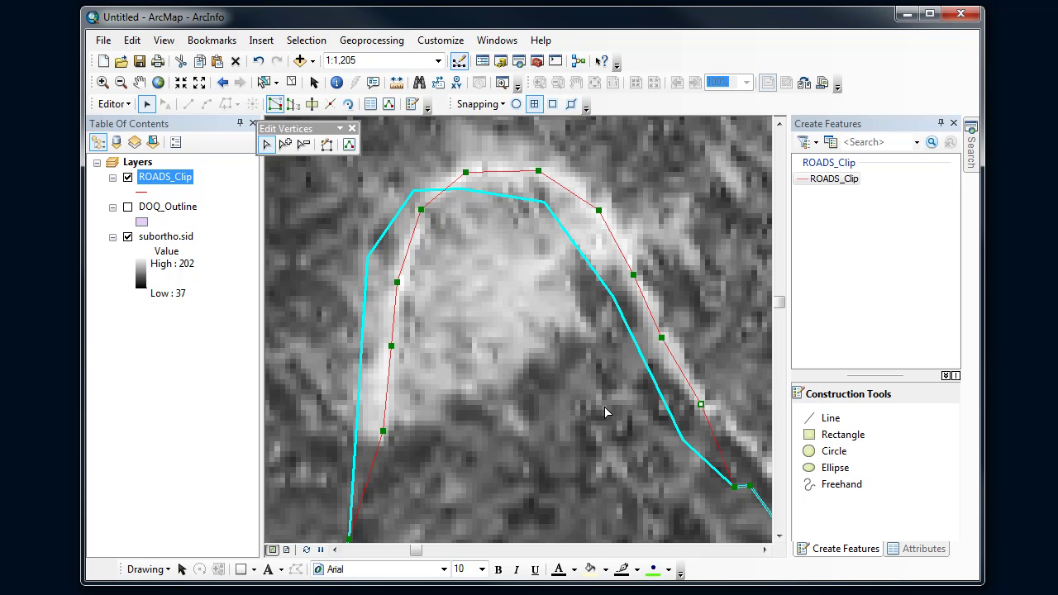
{"action": "left_click", "coordinate": [139, 81]}
{"action": "mouse_move", "coordinate": [466, 296]}
{"action": "left_mouse_down"}
{"action": "mouse_move", "coordinate": [493, 344]}
{"action": "mouse_move", "coordinate": [347, 249]}
{"action": "left_mouse_up"}
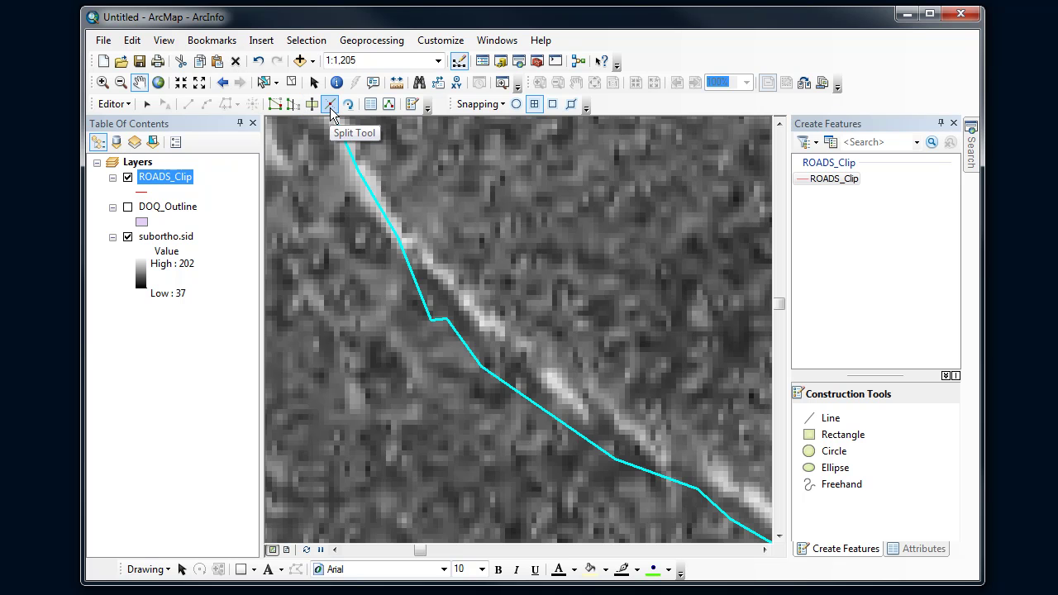
- Split the road line at its kink and drag the upper piece's vertices onto the bright road
{"action": "left_click", "coordinate": [330, 105]}
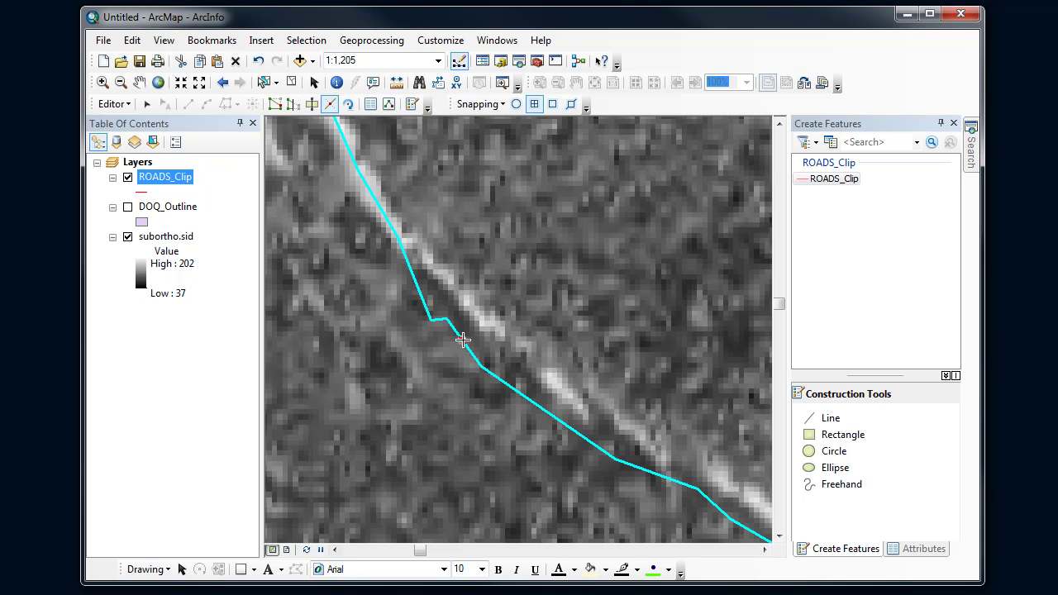
{"action": "left_click", "coordinate": [462, 339]}
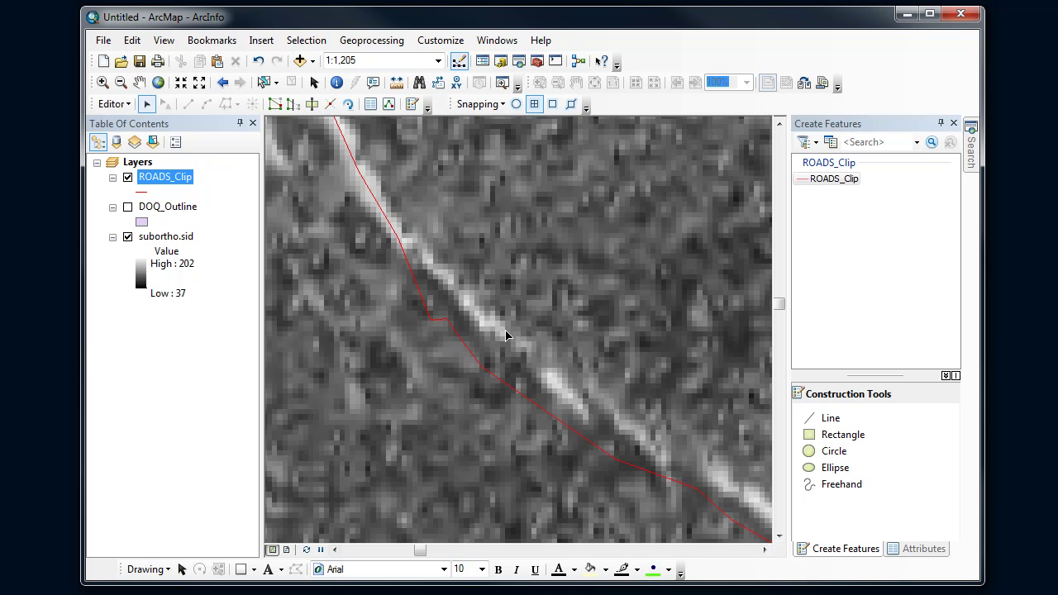
{"action": "double_click", "coordinate": [407, 263]}
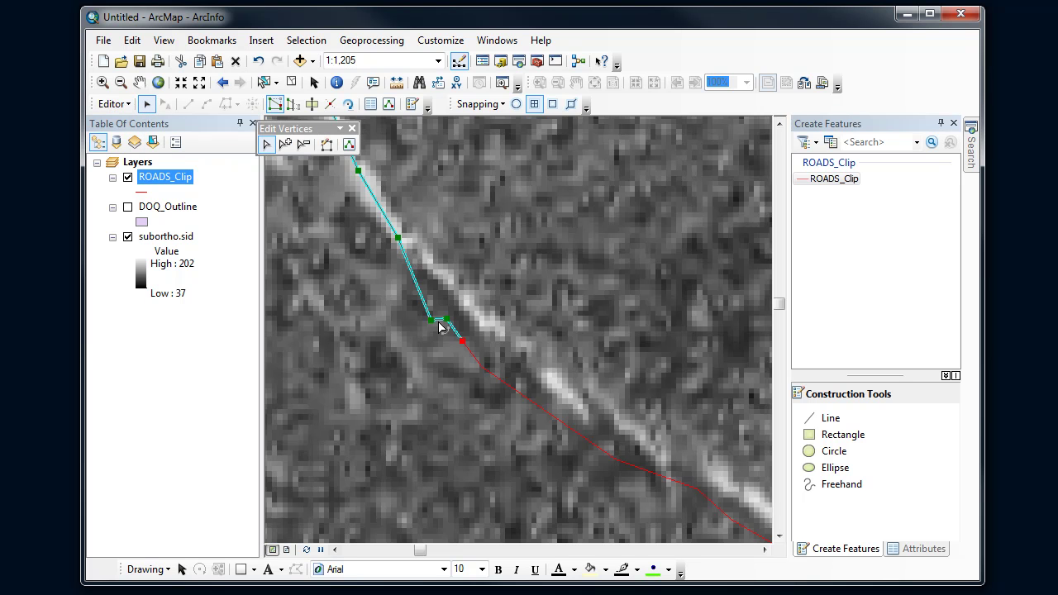
{"action": "left_click", "coordinate": [401, 239]}
{"action": "left_click_drag", "start_coordinate": [430, 319], "coordinate": [445, 279]}
{"action": "mouse_move", "coordinate": [450, 322]}
{"action": "left_mouse_down"}
{"action": "mouse_move", "coordinate": [468, 306]}
{"action": "mouse_move", "coordinate": [475, 331]}
{"action": "mouse_move", "coordinate": [492, 327]}
{"action": "left_mouse_up"}
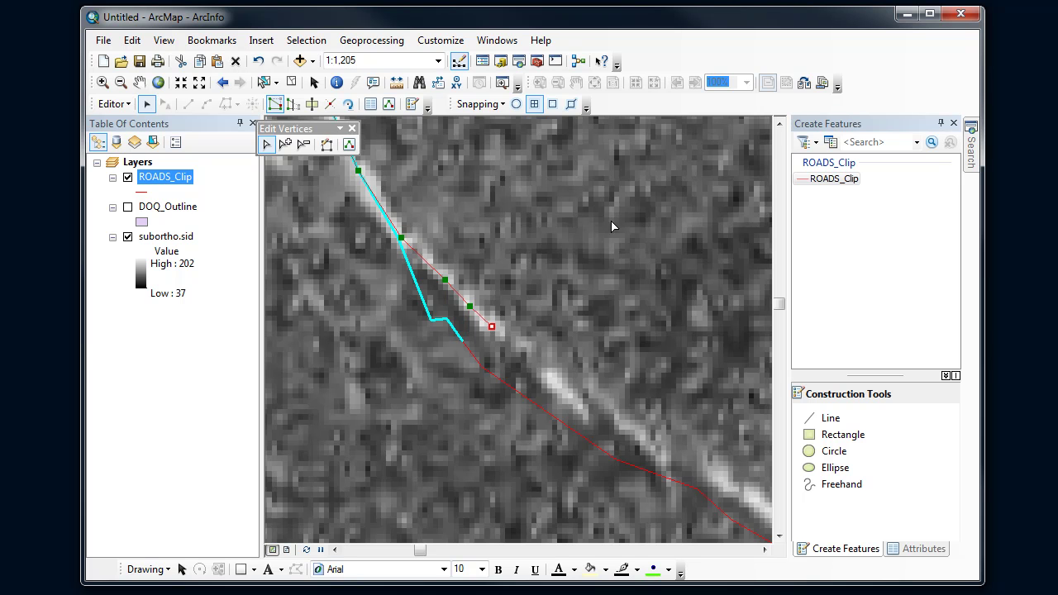
- Finish the upper road piece, then draw a trial branch road from its end and delete it
{"action": "left_click", "coordinate": [566, 266]}
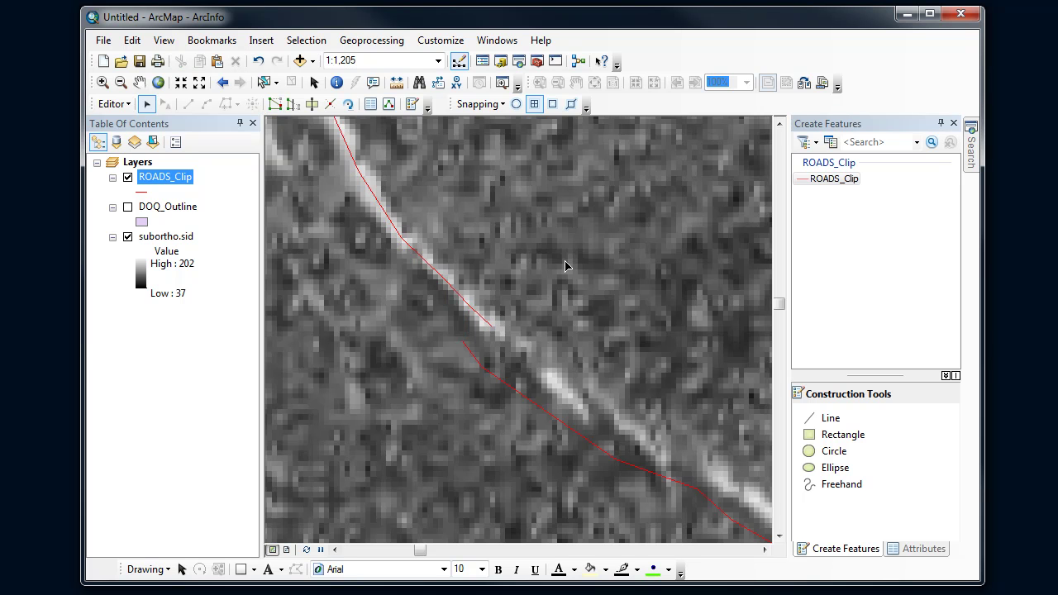
{"action": "left_click", "coordinate": [830, 420]}
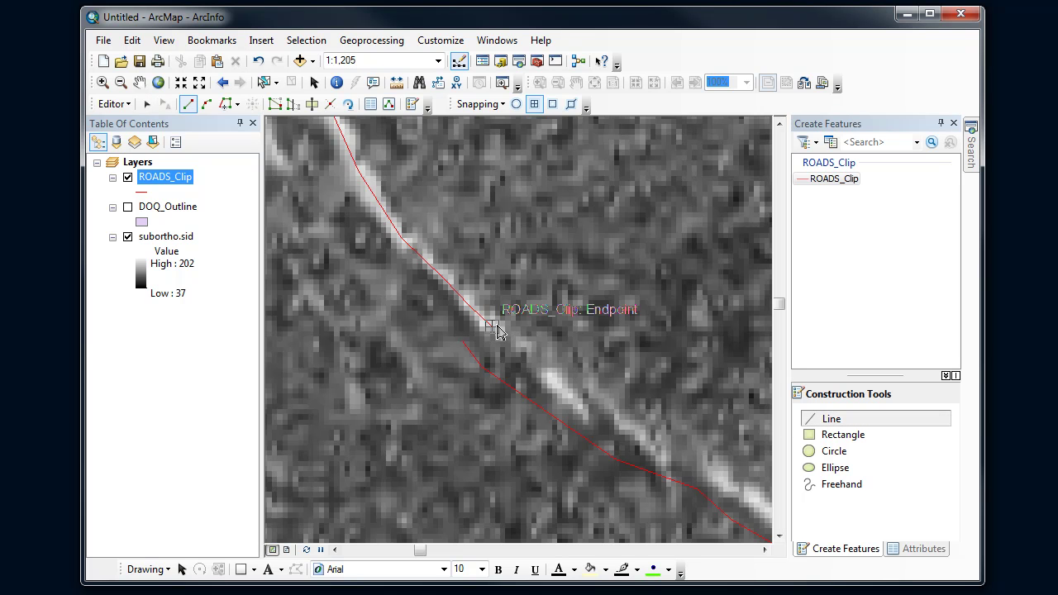
{"action": "left_click", "coordinate": [492, 327]}
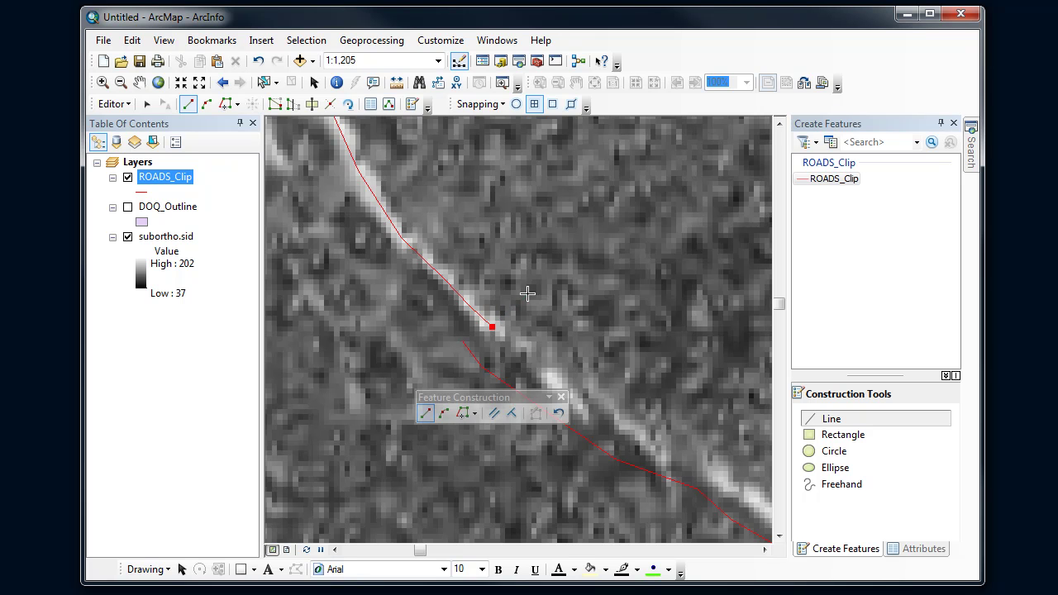
{"action": "left_click", "coordinate": [529, 294]}
{"action": "left_click", "coordinate": [552, 278]}
{"action": "left_click", "coordinate": [586, 272]}
{"action": "left_click", "coordinate": [622, 261]}
{"action": "left_click", "coordinate": [641, 235]}
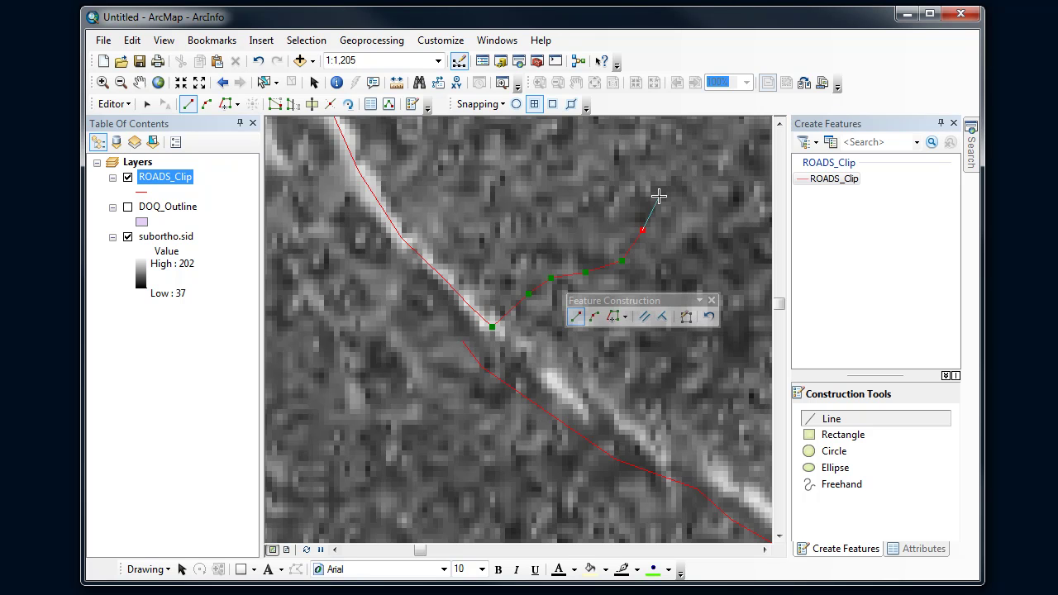
{"action": "double_click", "coordinate": [659, 197]}
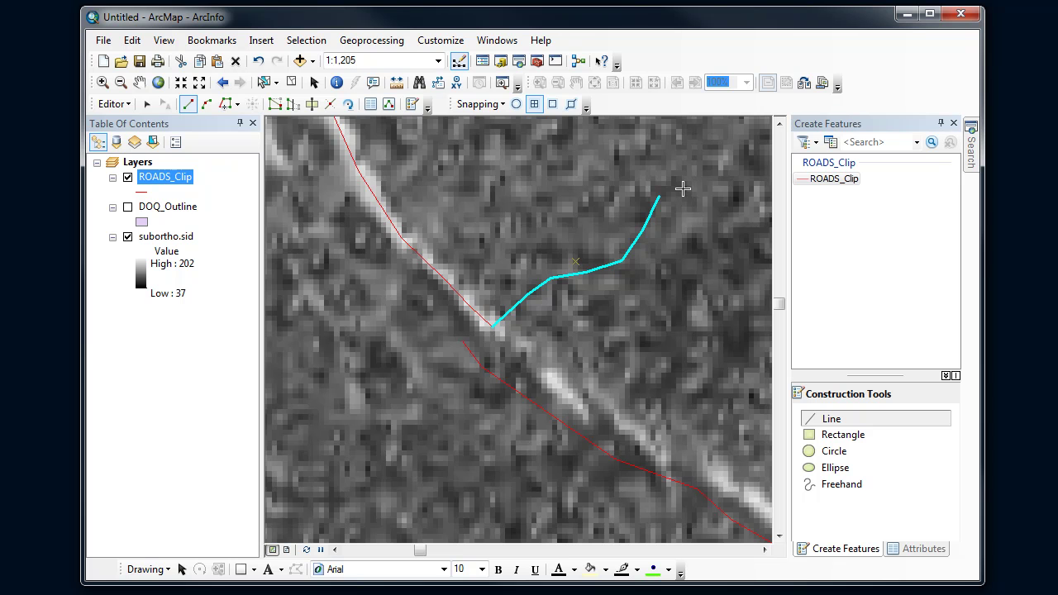
{"action": "key", "text": "Delete"}
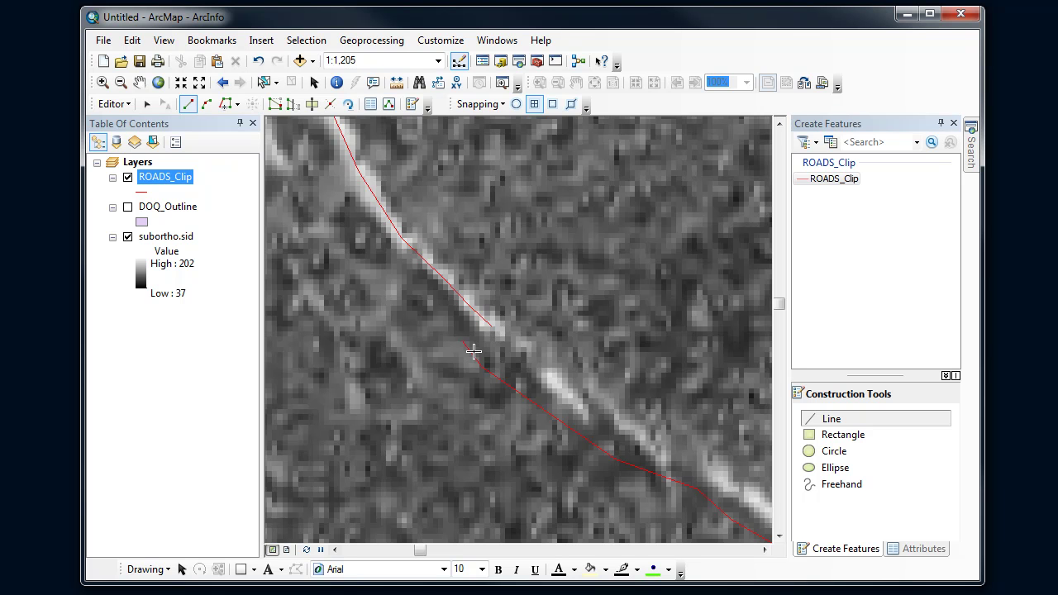
{"action": "left_click", "coordinate": [146, 104]}
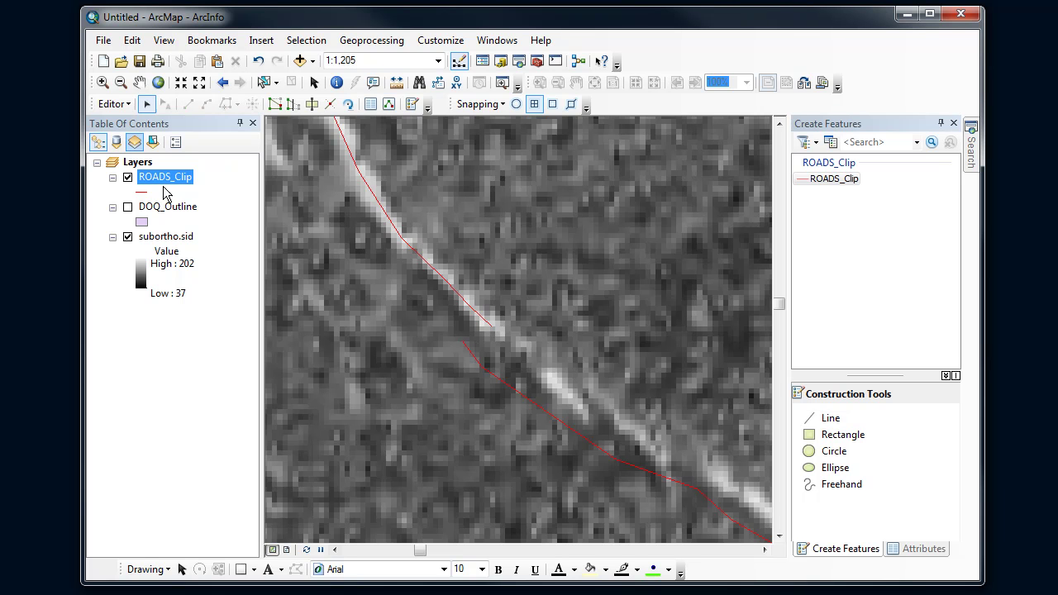
- Snap the lower piece's end to the upper piece's endpoint and drag its other vertices onto the road
{"action": "double_click", "coordinate": [530, 404]}
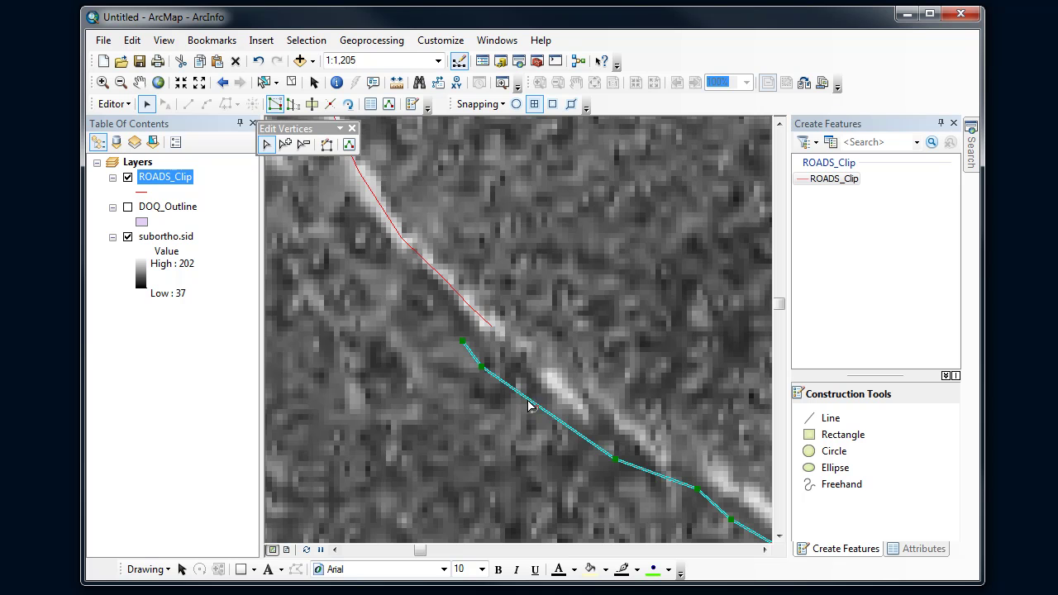
{"action": "left_click_drag", "start_coordinate": [462, 341], "coordinate": [491, 331]}
{"action": "left_click_drag", "start_coordinate": [482, 367], "coordinate": [531, 359]}
{"action": "left_click_drag", "start_coordinate": [616, 461], "coordinate": [626, 427]}
{"action": "left_click_drag", "start_coordinate": [696, 488], "coordinate": [715, 470]}
{"action": "left_click_drag", "start_coordinate": [734, 518], "coordinate": [754, 499]}
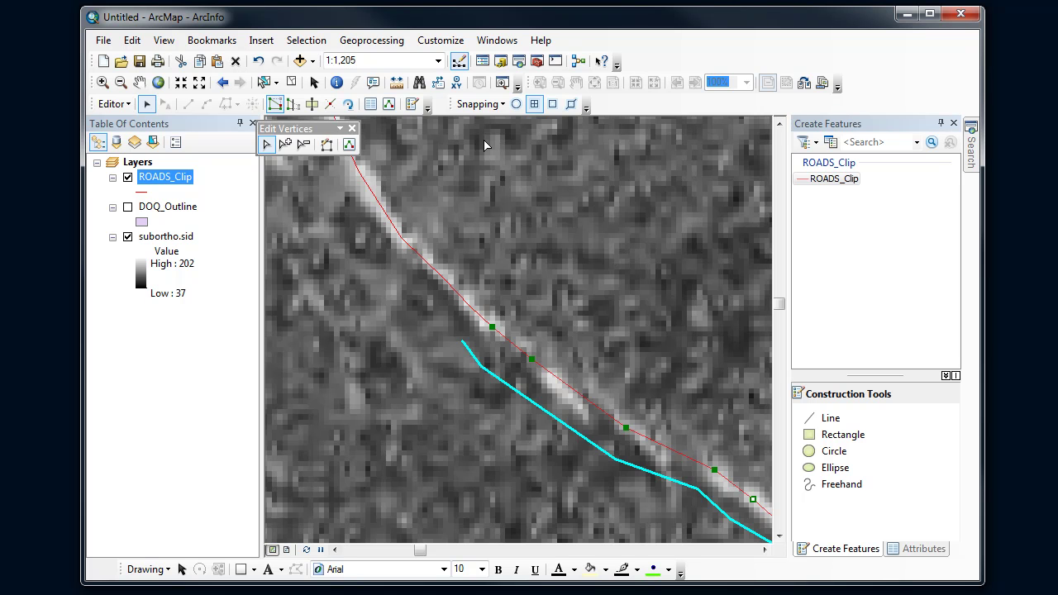
{"action": "right_click", "coordinate": [543, 370]}
{"action": "left_click", "coordinate": [562, 398]}
{"action": "right_click", "coordinate": [544, 373]}
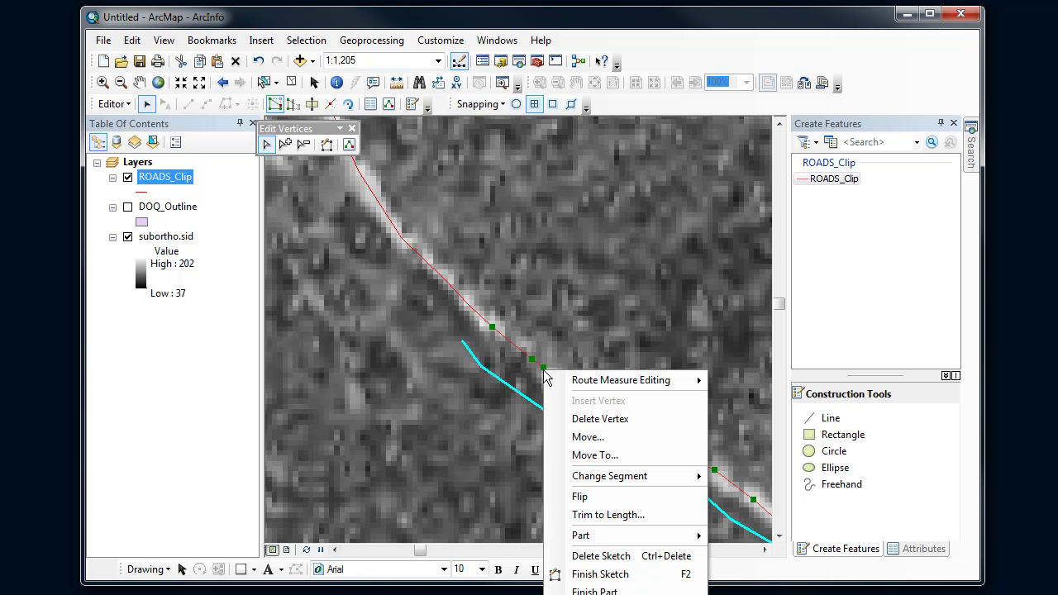
{"action": "left_click", "coordinate": [589, 420]}
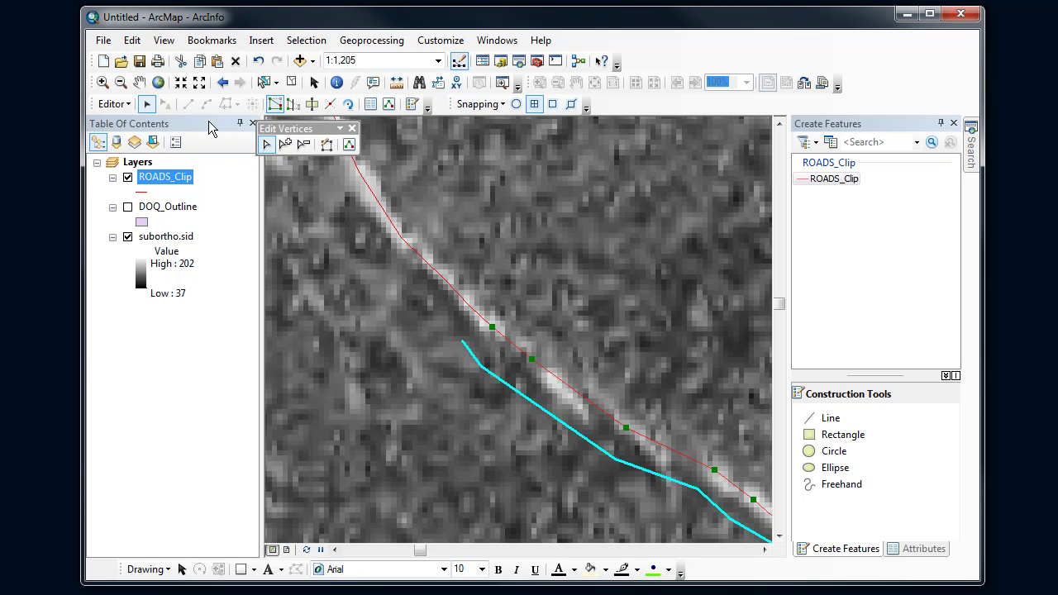
- Finish the sketch and set the upper road piece's TYPE to Gravel in the Attributes panel
{"action": "left_click", "coordinate": [376, 200]}
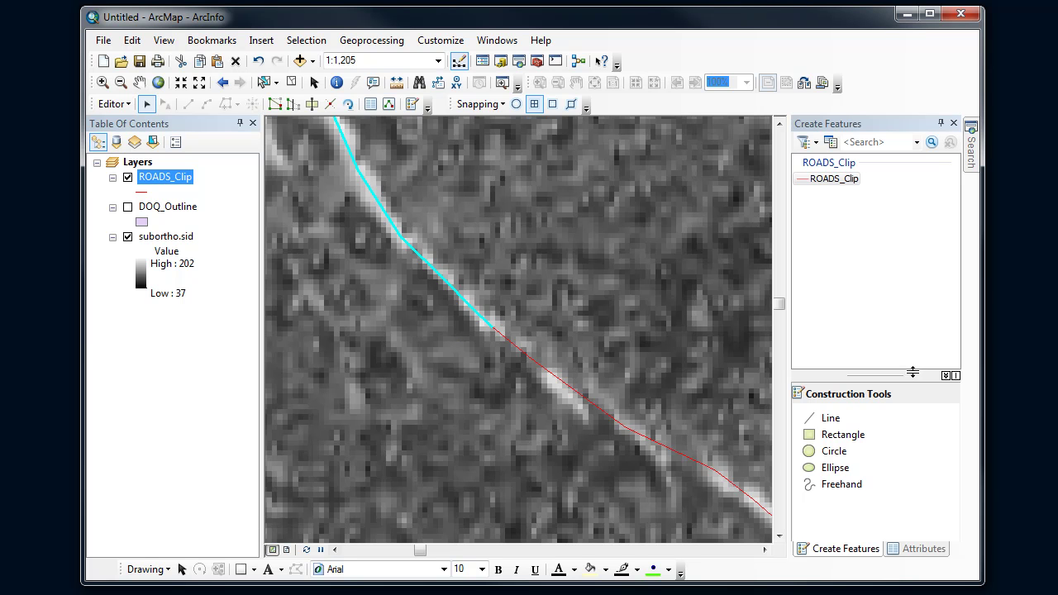
{"action": "left_click", "coordinate": [910, 554]}
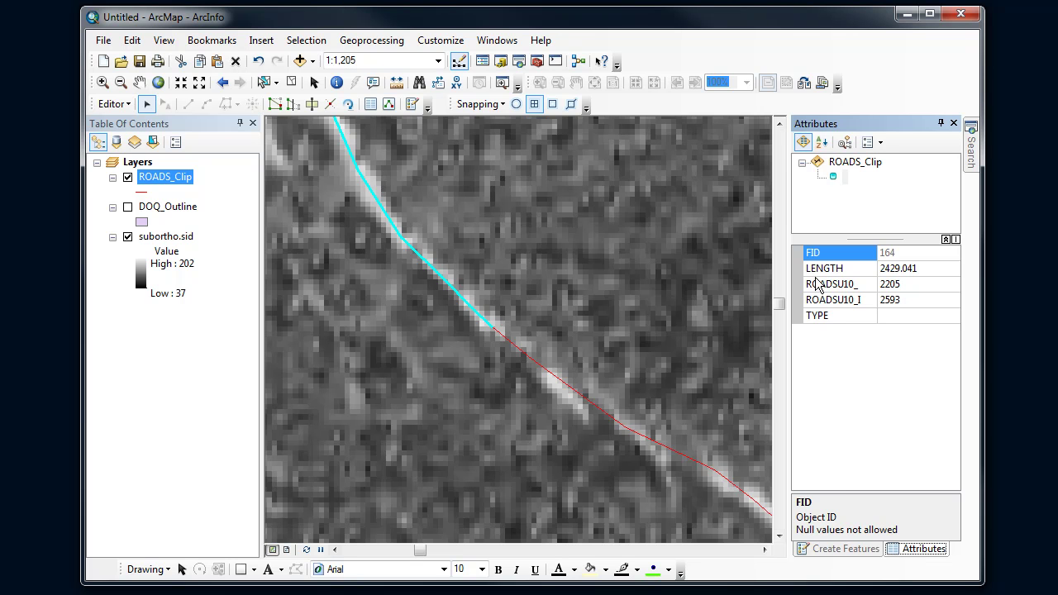
{"action": "left_click", "coordinate": [901, 285]}
{"action": "left_click", "coordinate": [905, 303]}
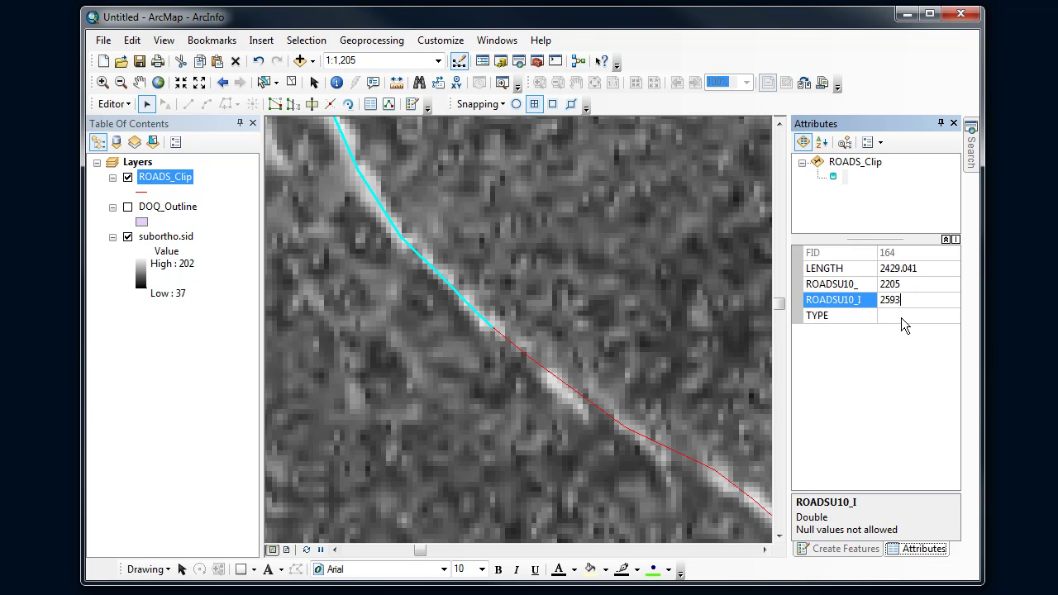
{"action": "left_click", "coordinate": [901, 318]}
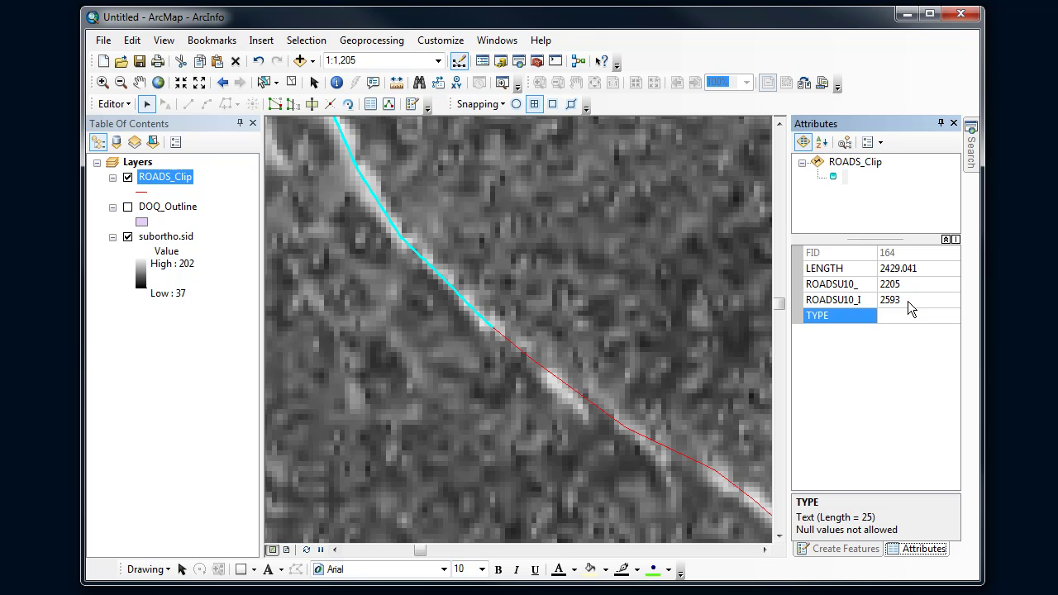
{"action": "type", "text": "Gravel"}
{"action": "key", "text": "Return"}
- Select the lower road piece and set its TYPE to Paved
{"action": "left_click", "coordinate": [582, 395]}
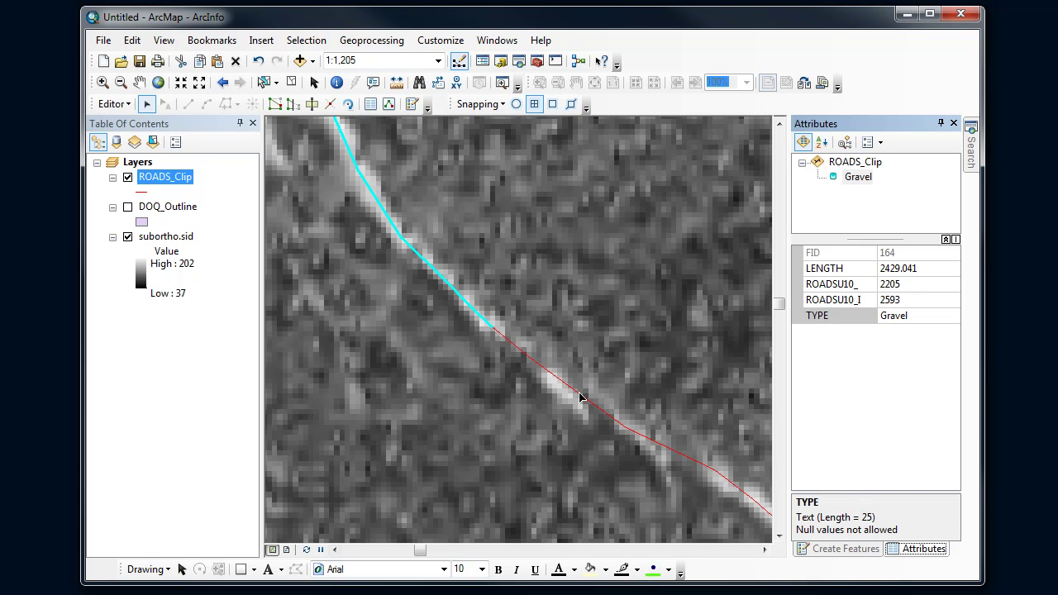
{"action": "left_click", "coordinate": [898, 315]}
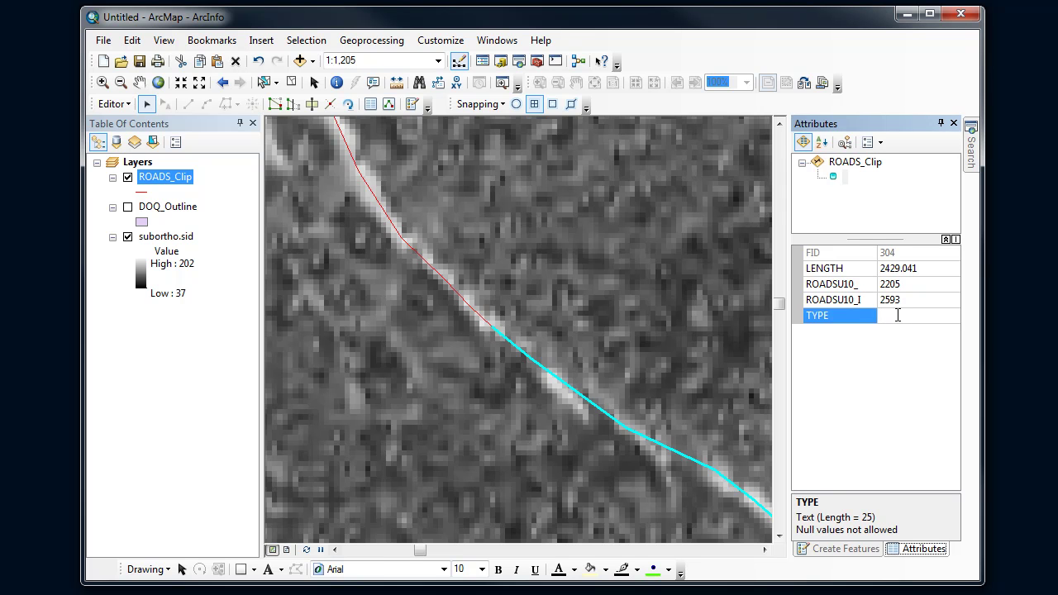
{"action": "type", "text": "Paved"}
{"action": "key", "text": "Return"}
- Switch back to the Create Features panel showing the ROADS_Clip templates
{"action": "left_click", "coordinate": [840, 549]}
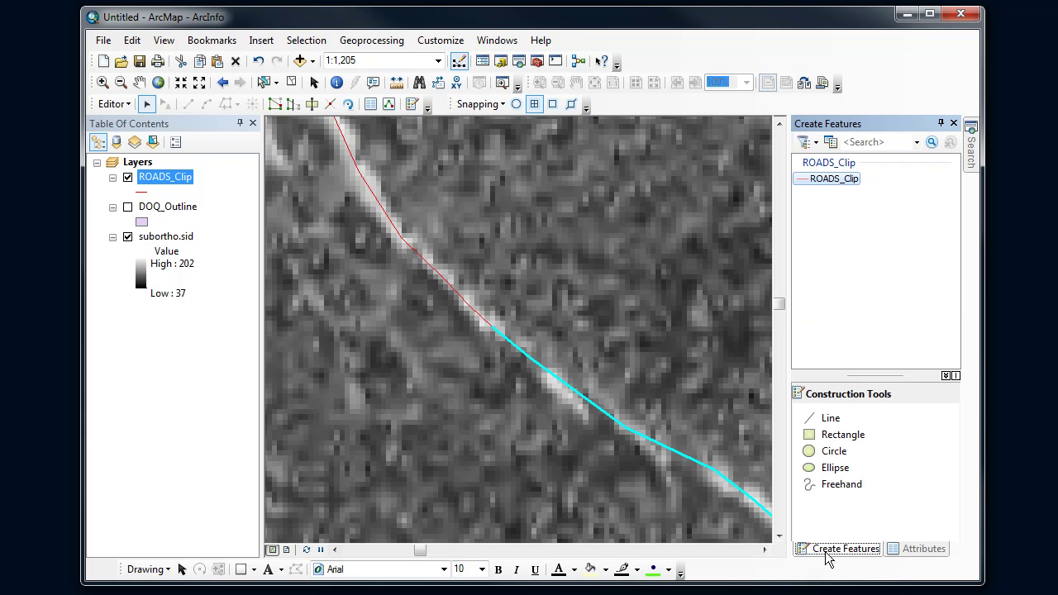